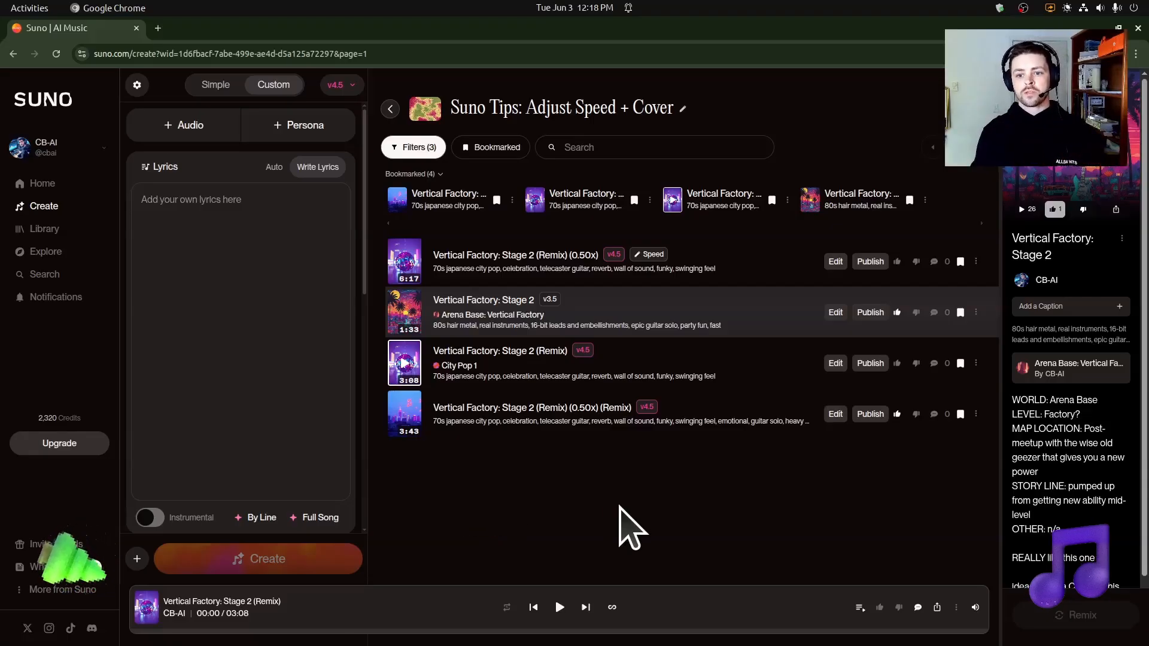
Step: Open the song page of the original "Vertical Factory: Stage 2" in a new tab and listen to it
middle_click(829, 193)
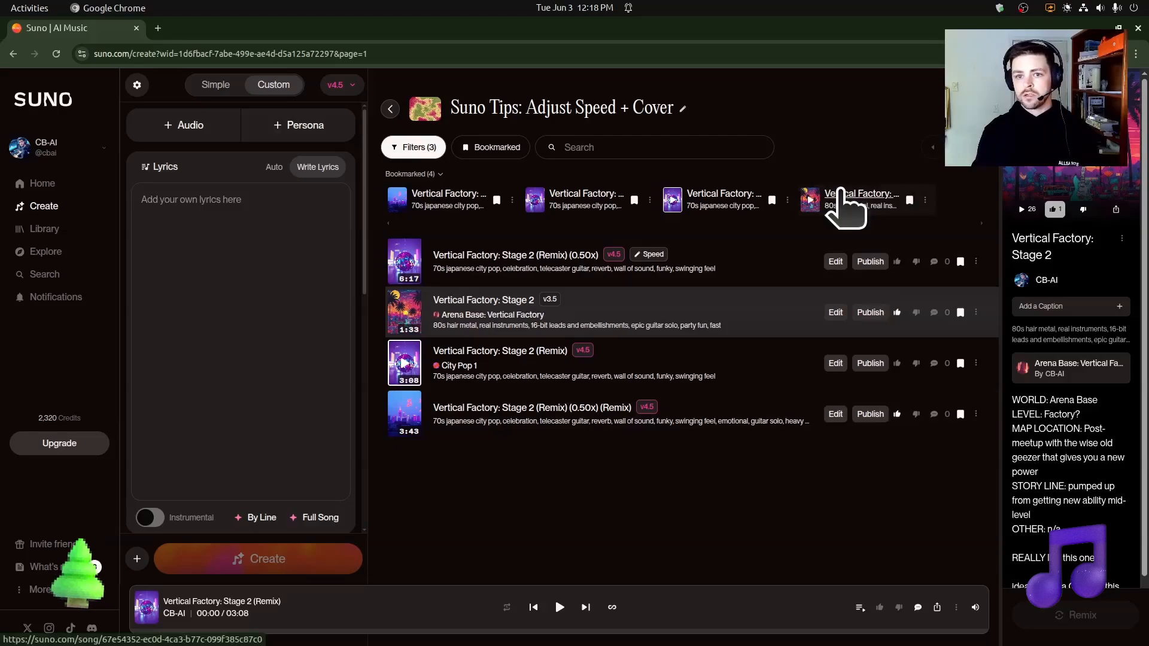
click(213, 28)
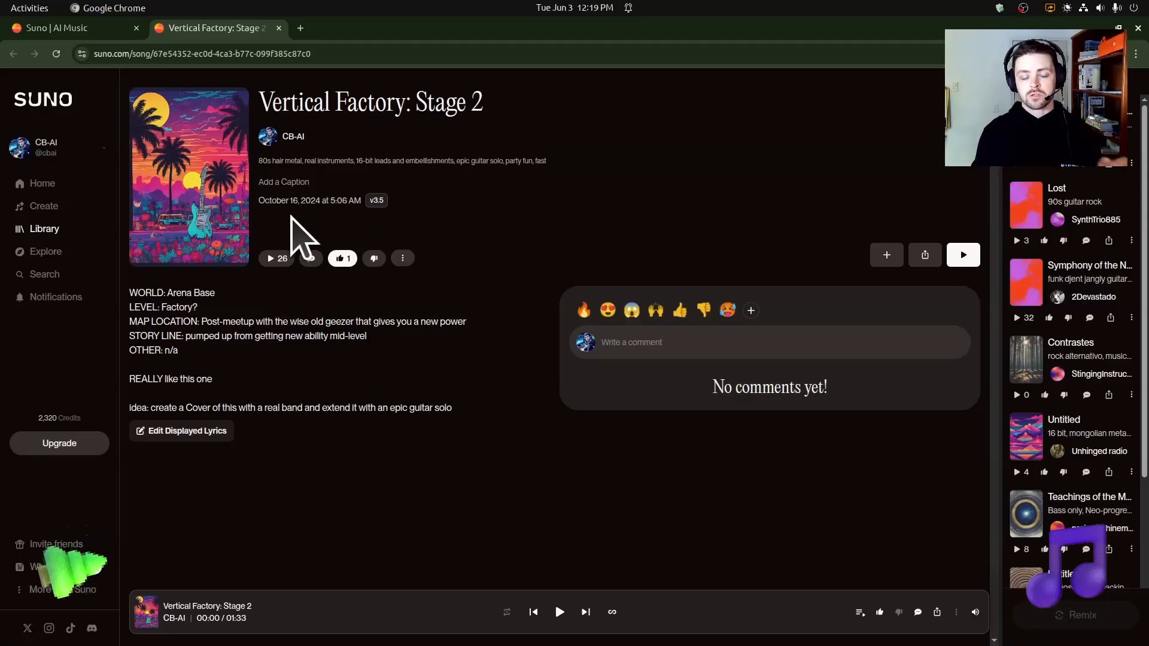
click(278, 256)
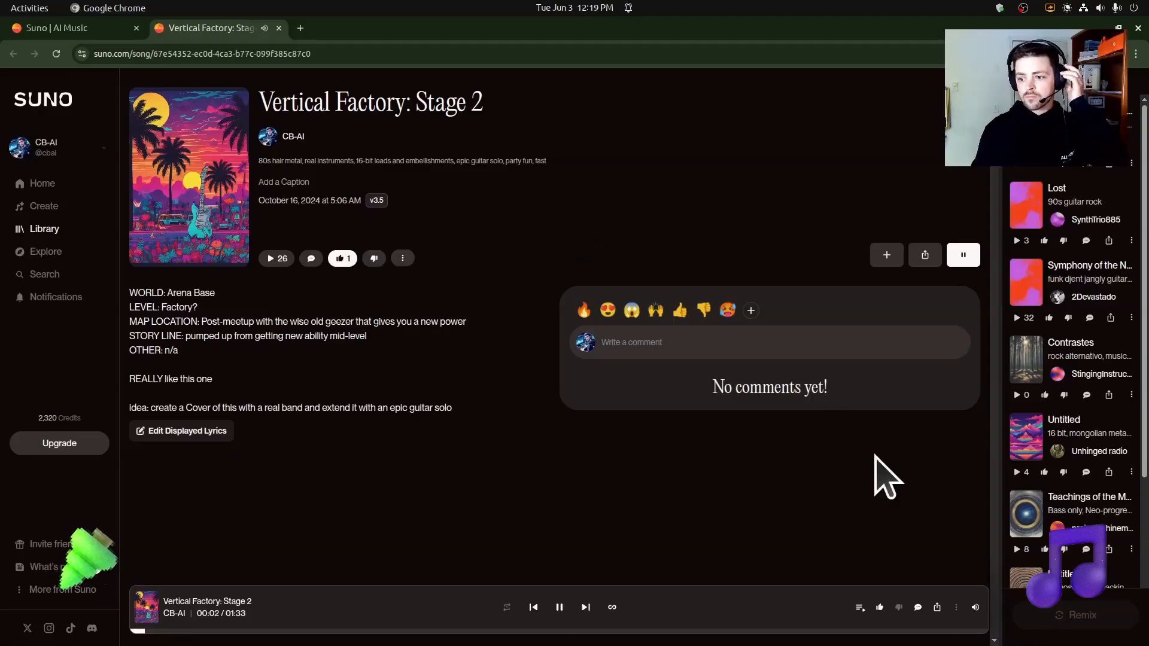
mouse_move(976, 608)
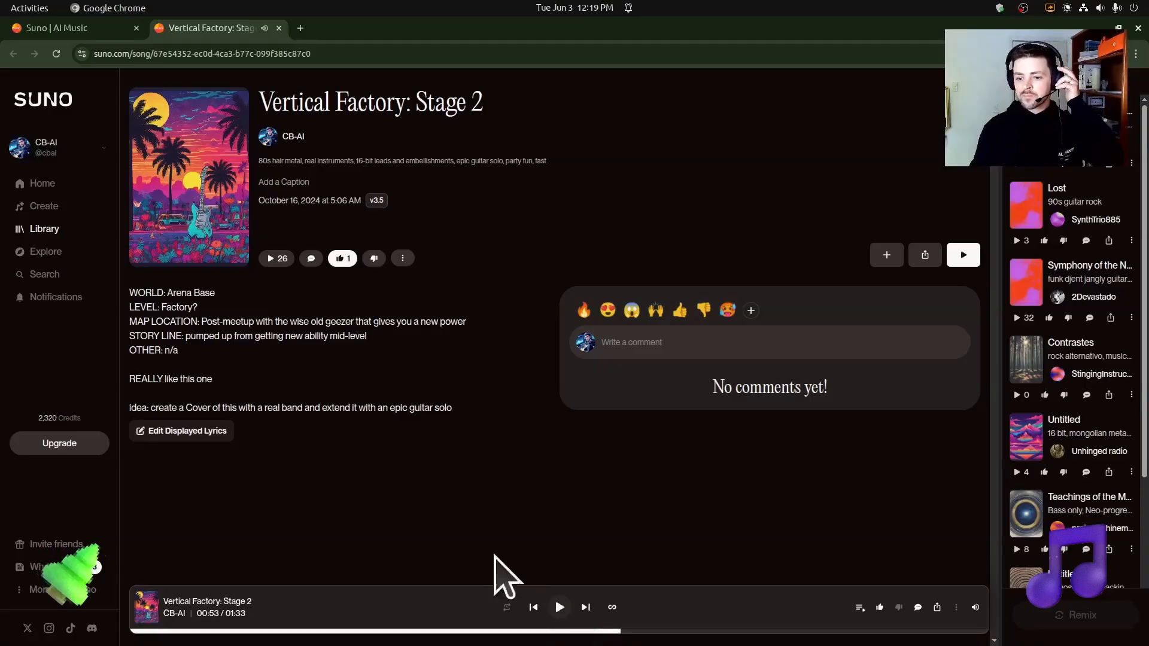
Step: Listen to "Vertical Factory: Stage 2 (Remix) (0.50x) (Remix)" on its own song page, then return to the workspace
click(62, 29)
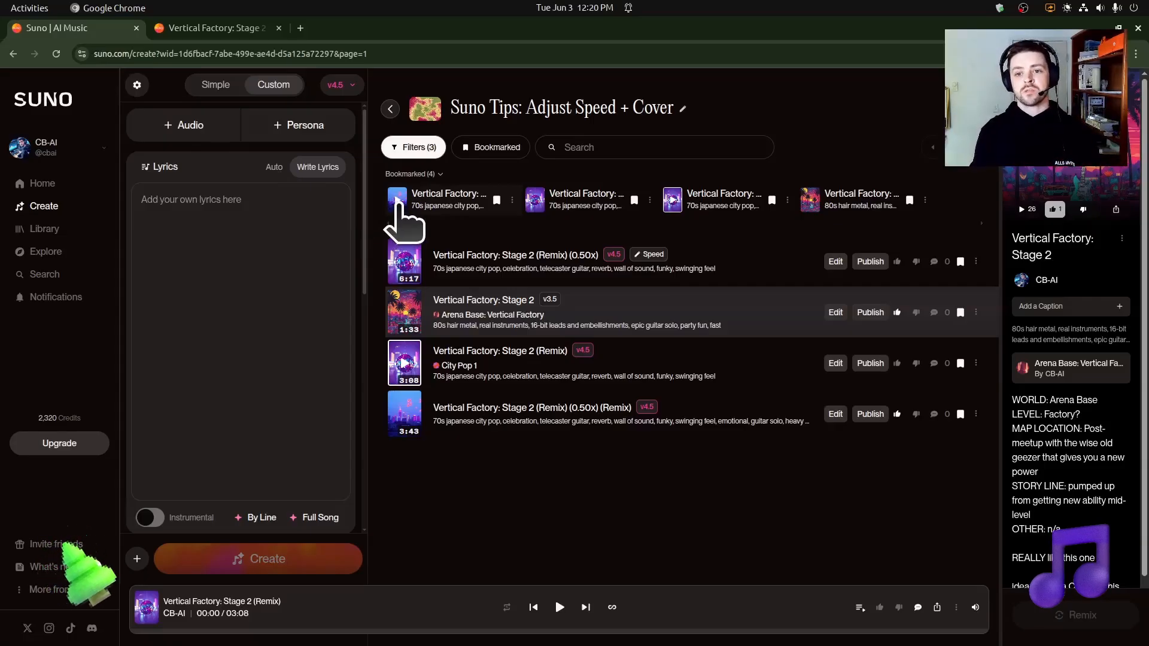
middle_click(450, 197)
click(354, 28)
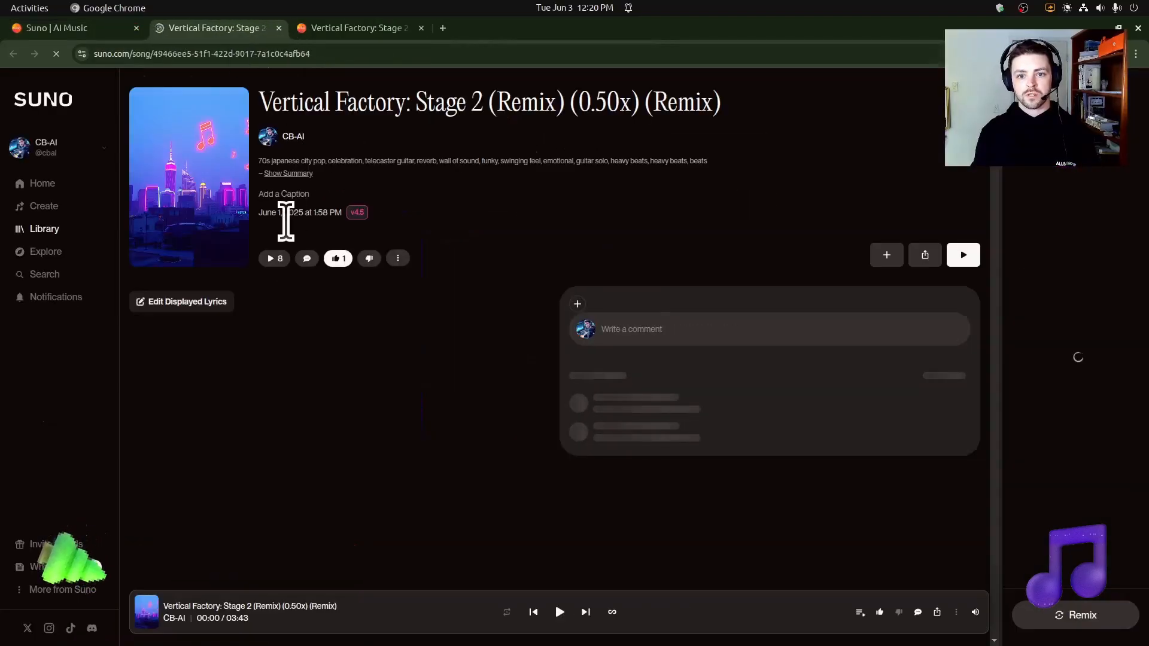
click(272, 278)
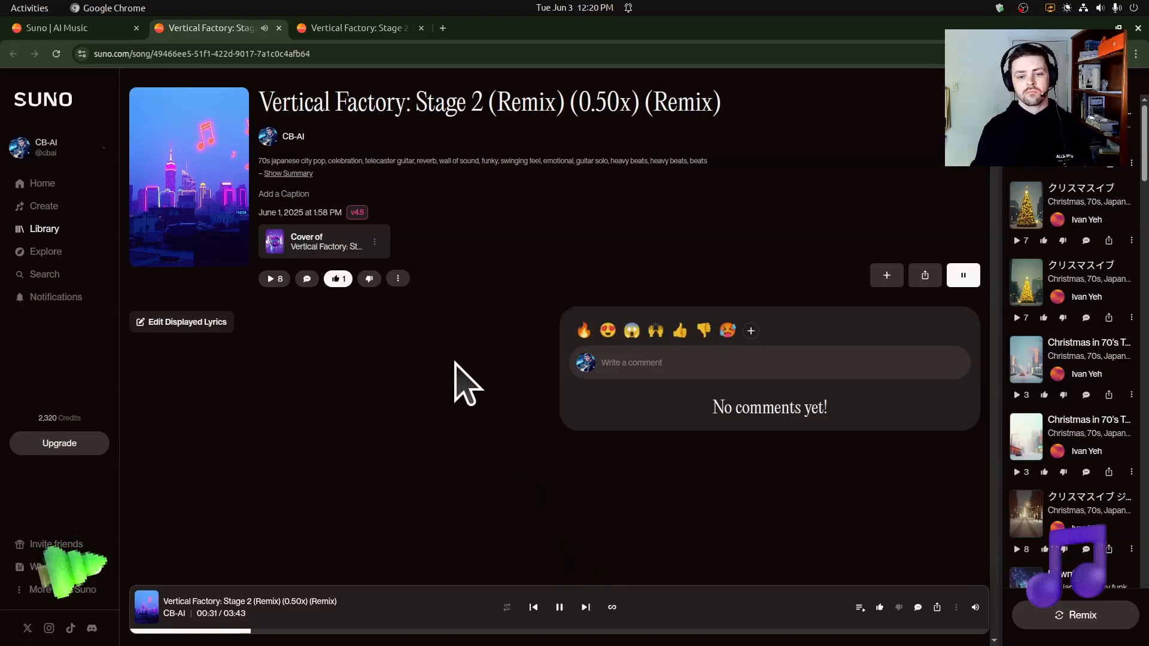
click(560, 606)
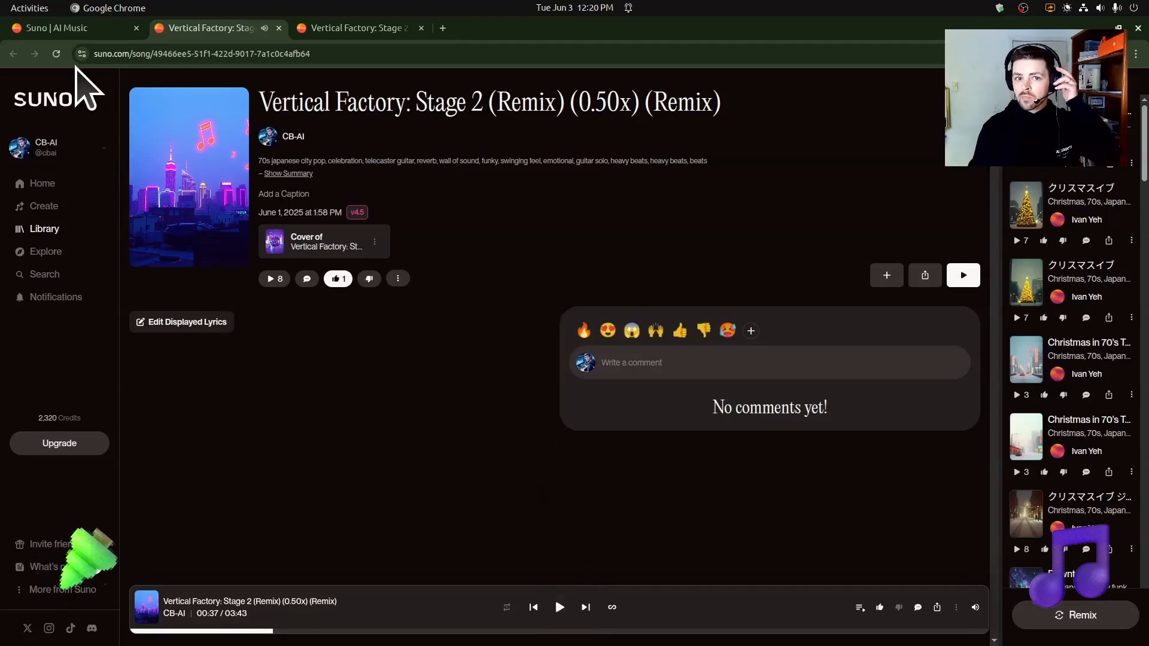
mouse_move(83, 30)
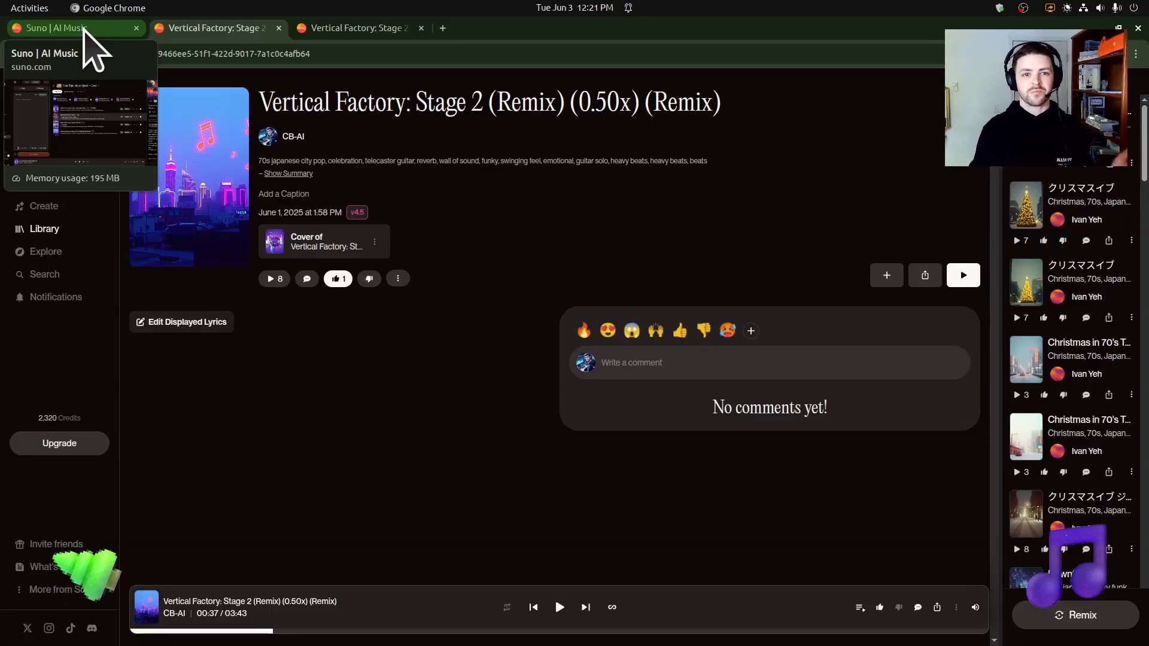
click(83, 30)
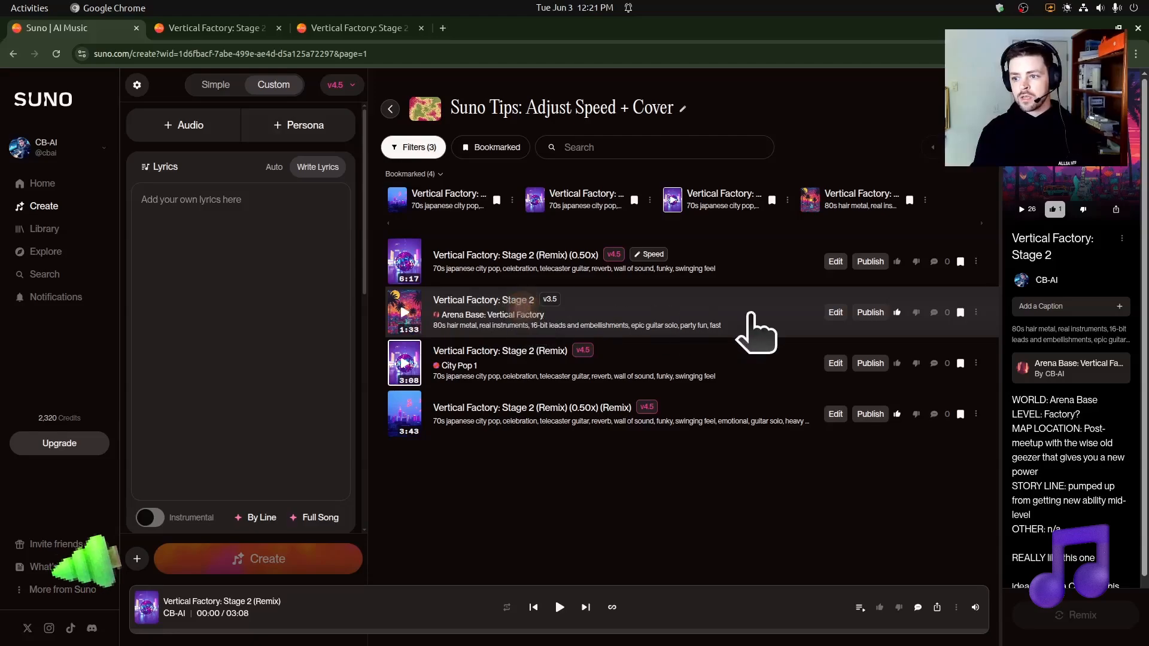
Step: Start a Cover remix of the original v3.5 song "Vertical Factory: Stage 2"
click(976, 312)
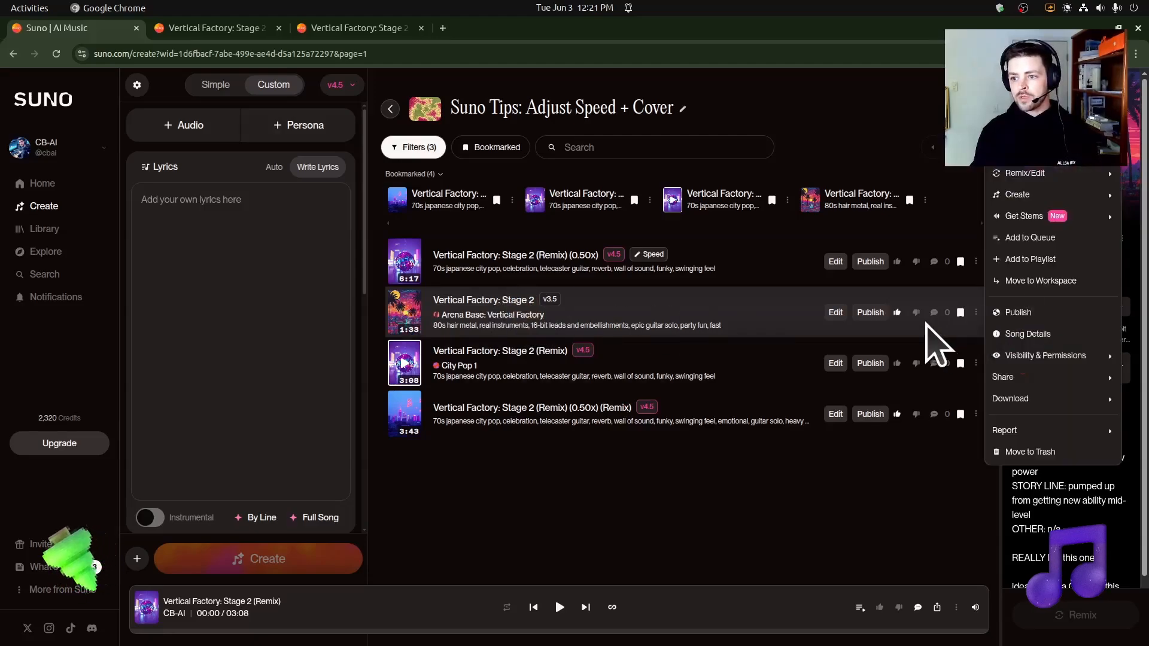
click(980, 316)
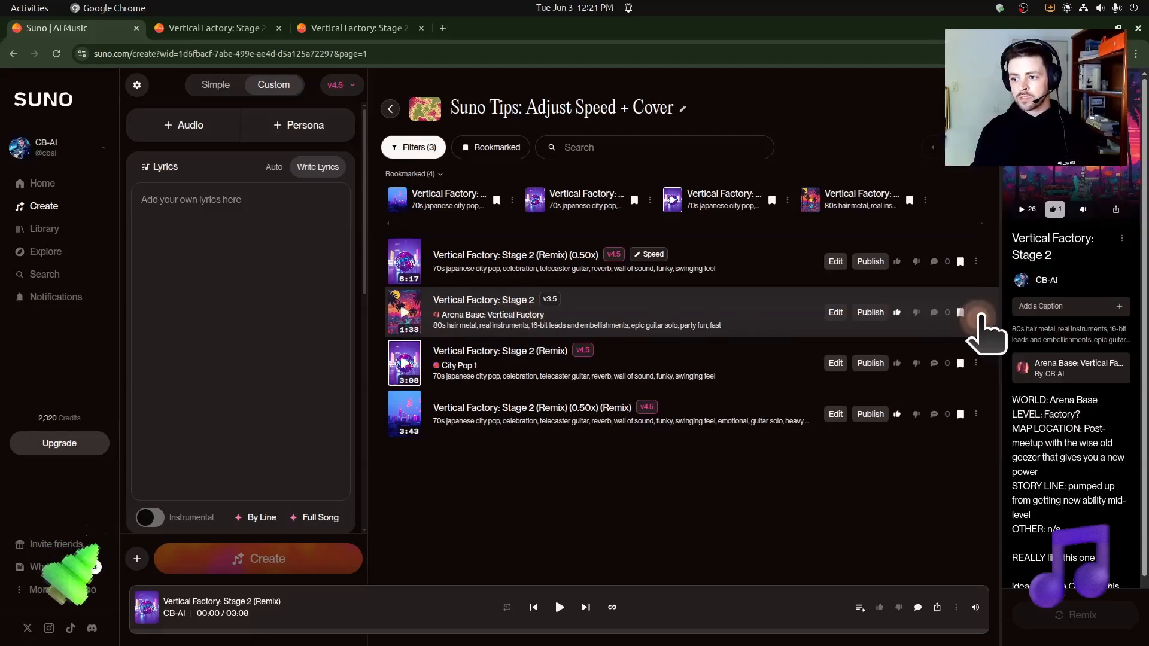
click(976, 313)
mouse_move(1064, 173)
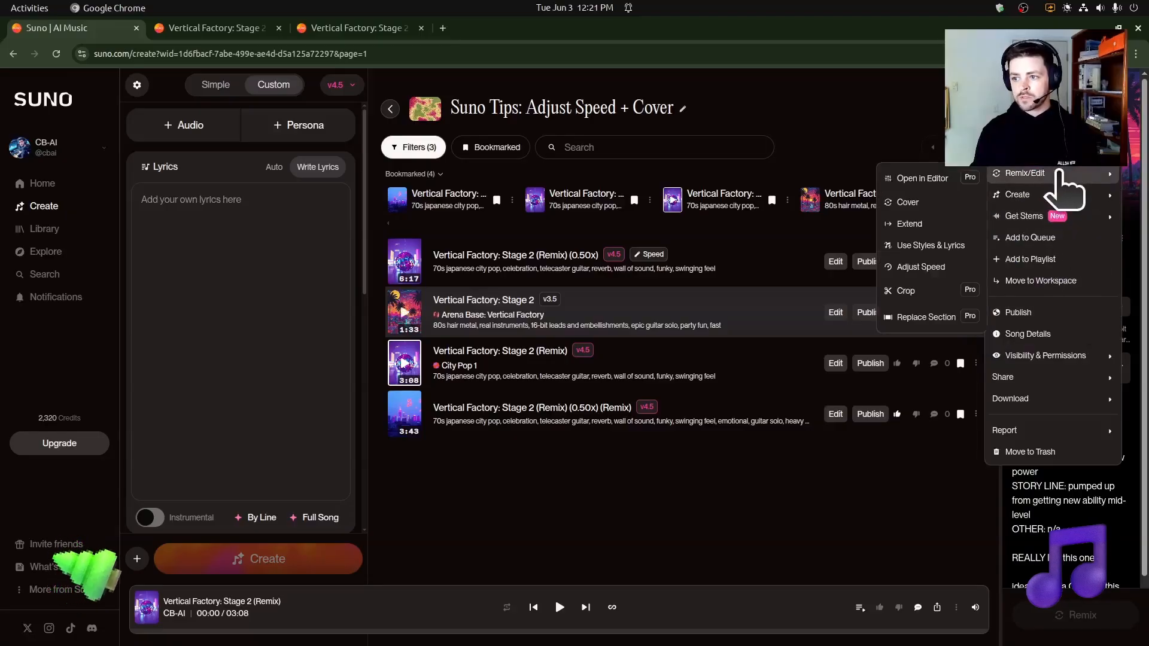
click(946, 206)
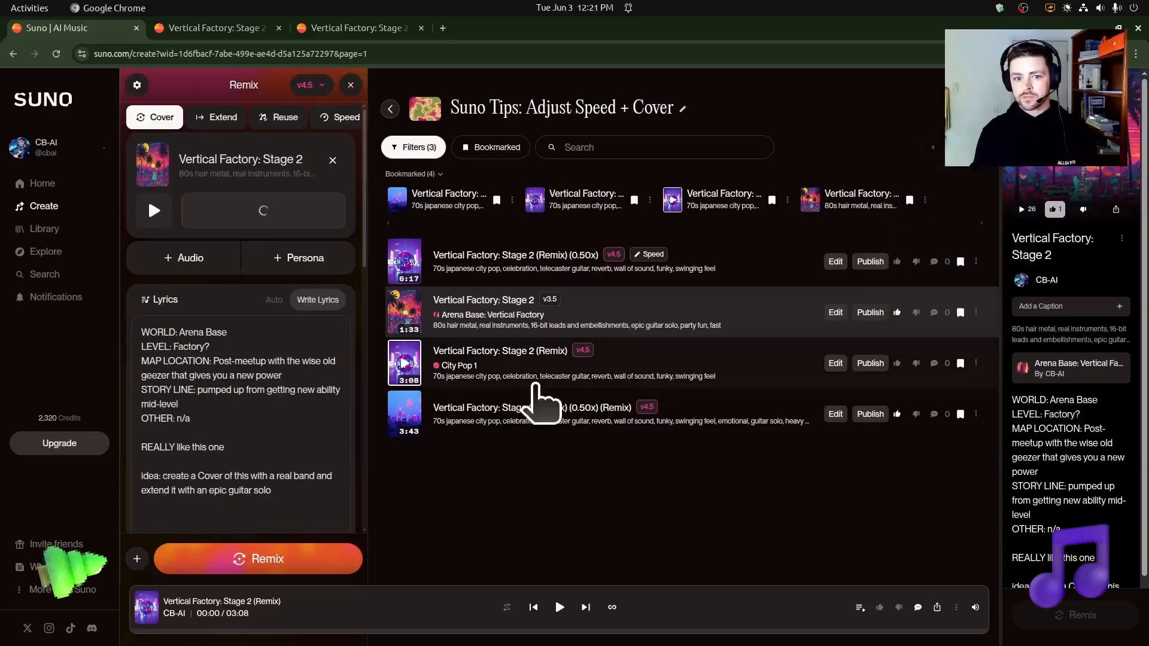
Step: Delete all the lyrics text from the cover and make it instrumental
drag(333, 495, 136, 329)
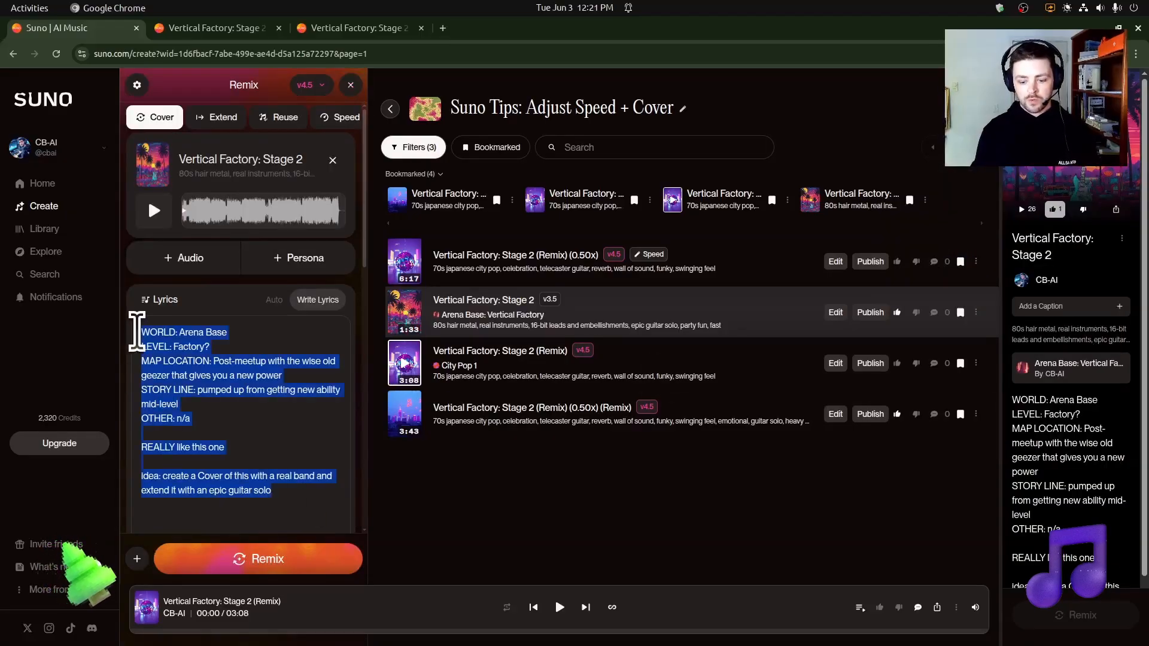
key(BackSpace)
scroll(172, 332, down, 1)
scroll(191, 353, down, 3)
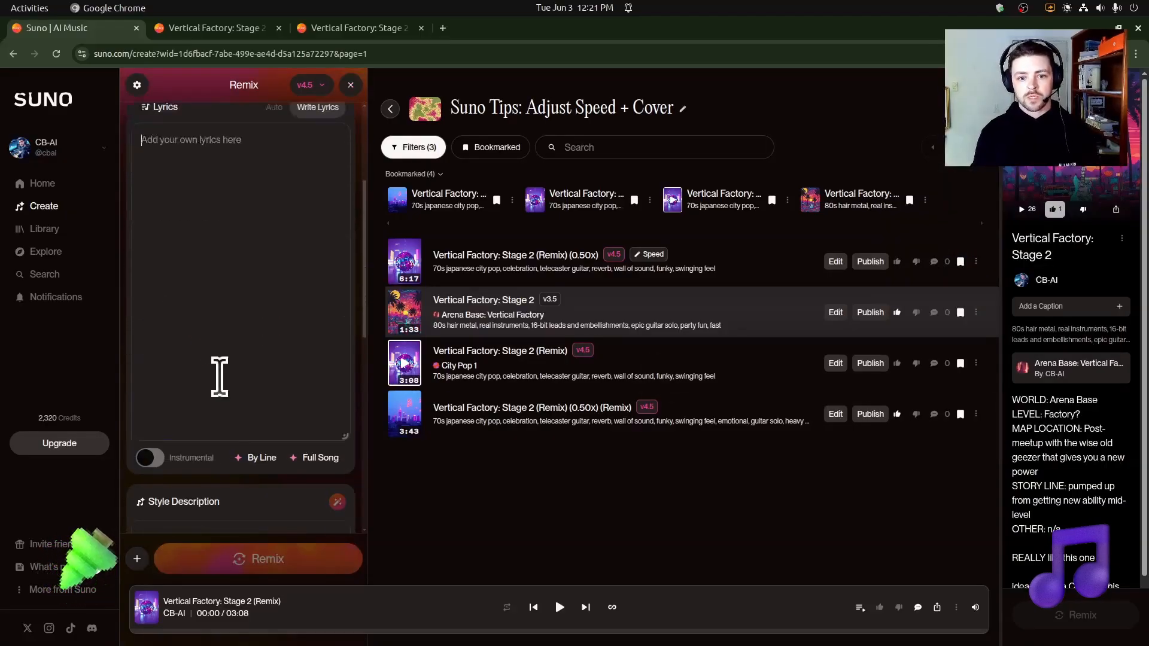
click(148, 442)
Step: Look over the cover's style description, advanced options and song title settings
scroll(204, 419, up, 5)
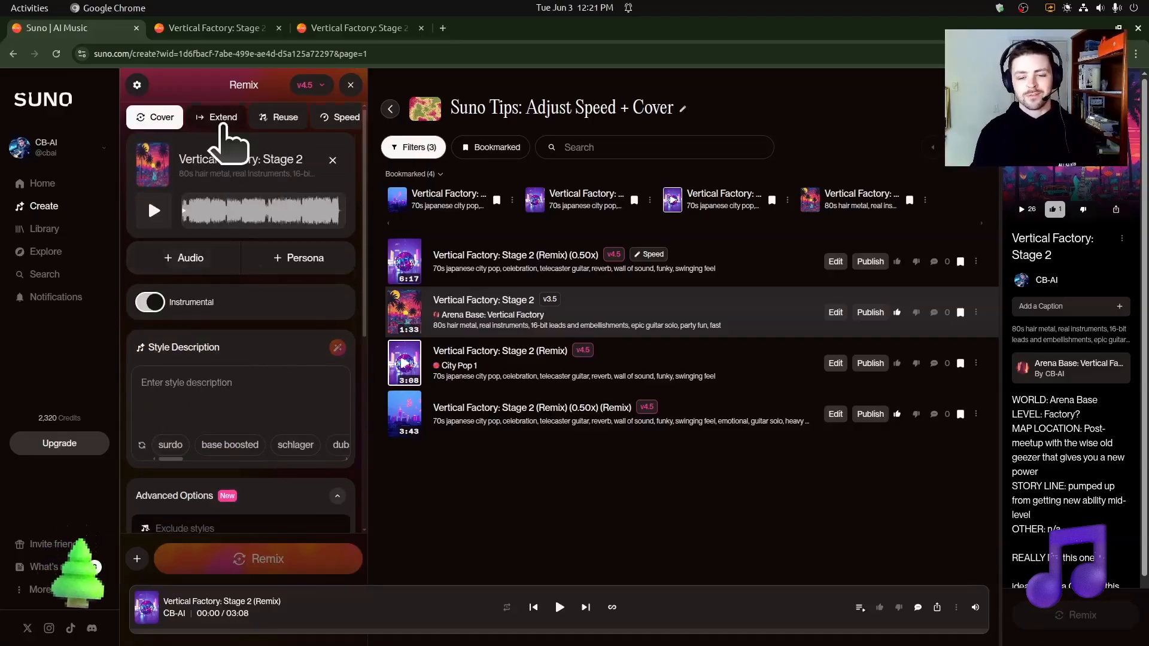
scroll(281, 251, down, 2)
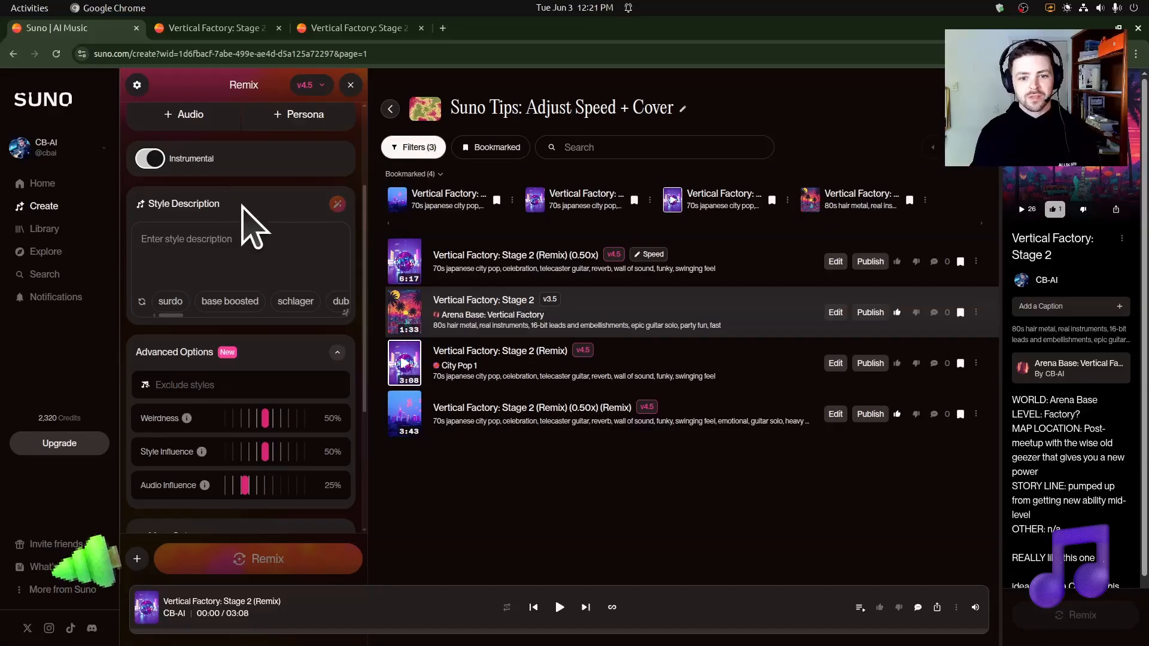
scroll(227, 239, down, 2)
scroll(295, 441, down, 1)
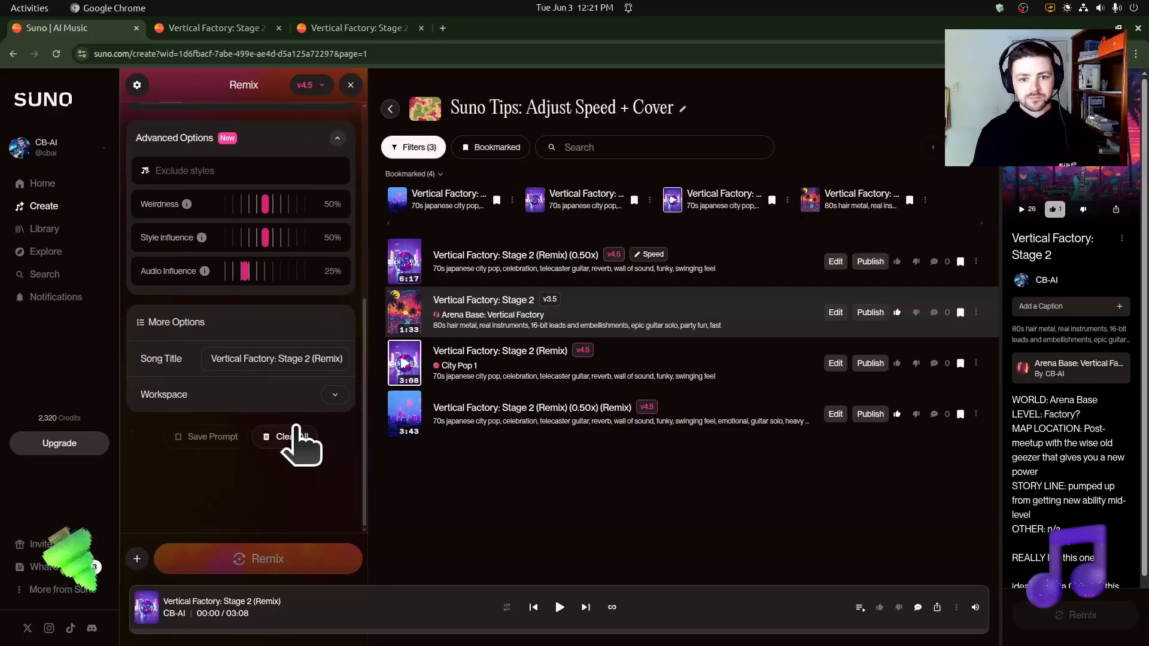
scroll(249, 475, up, 3)
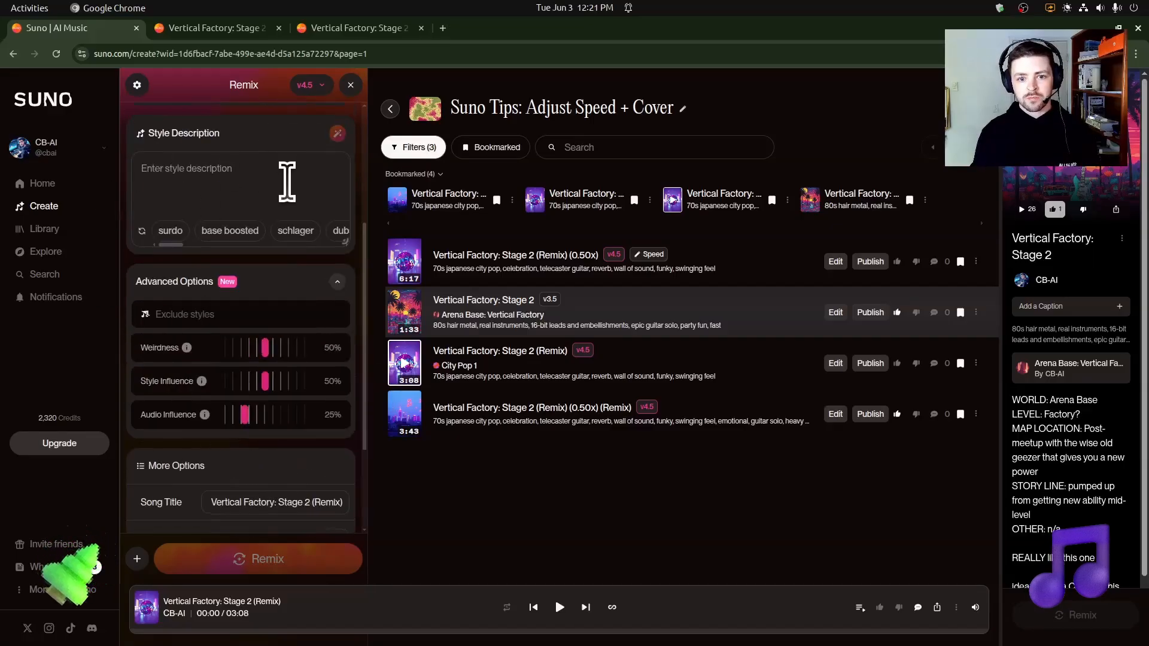
scroll(287, 269, down, 2)
scroll(281, 344, up, 5)
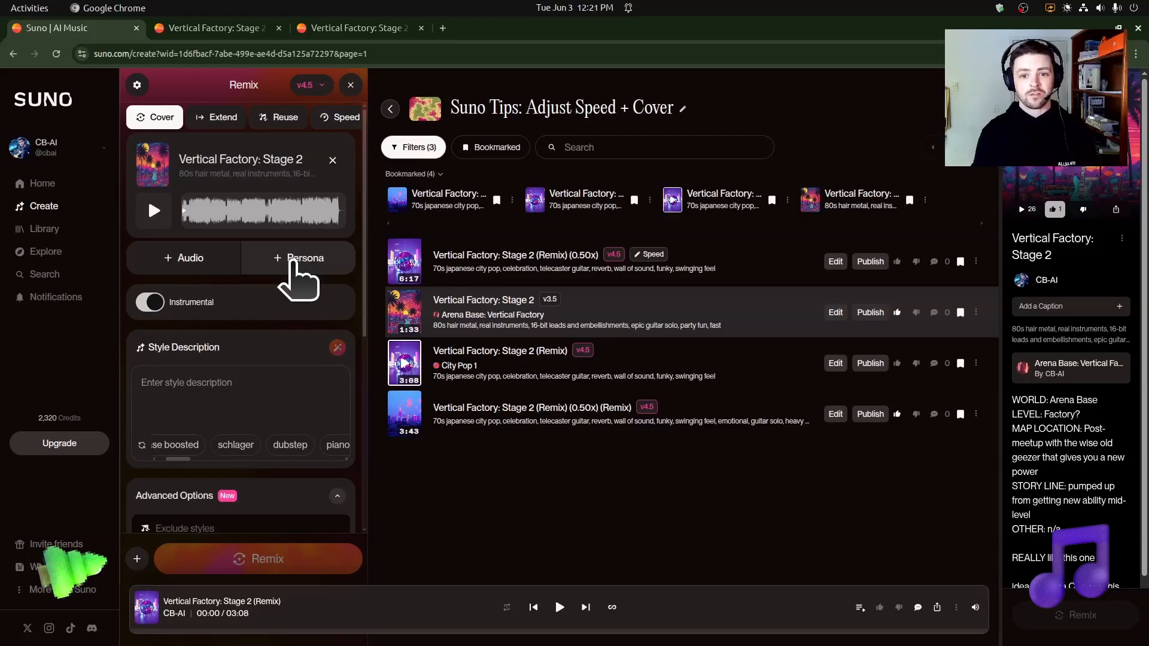
Step: Add the City Pop 1 persona from the personal personas to the cover
click(293, 258)
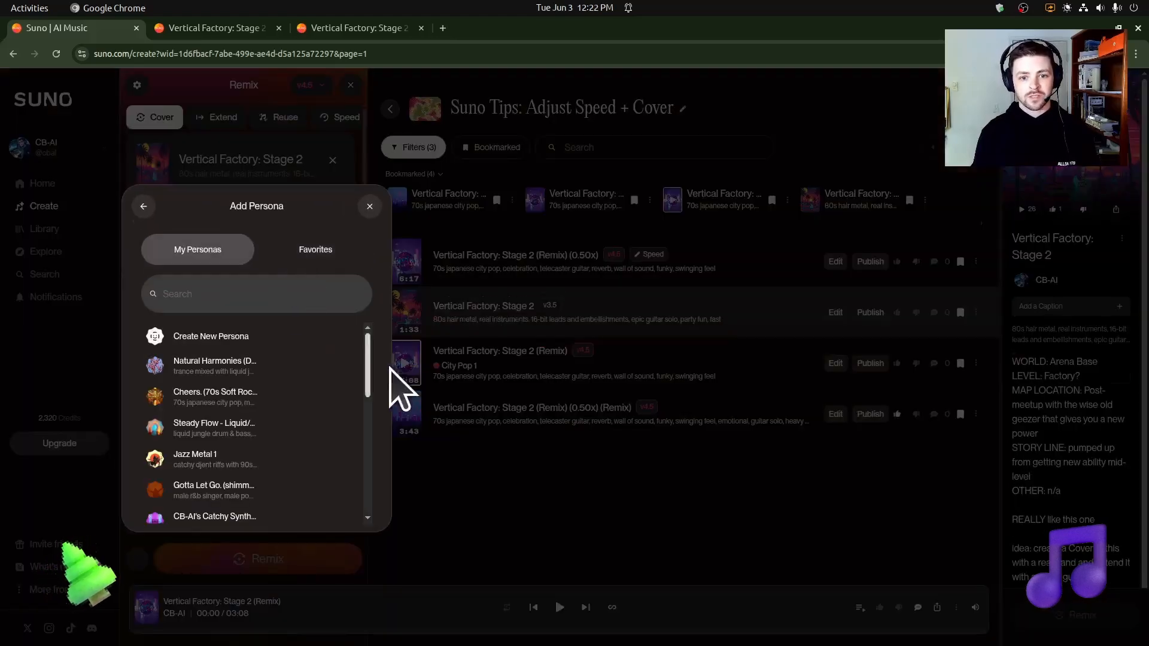
scroll(255, 430, down, 5)
scroll(250, 479, down, 3)
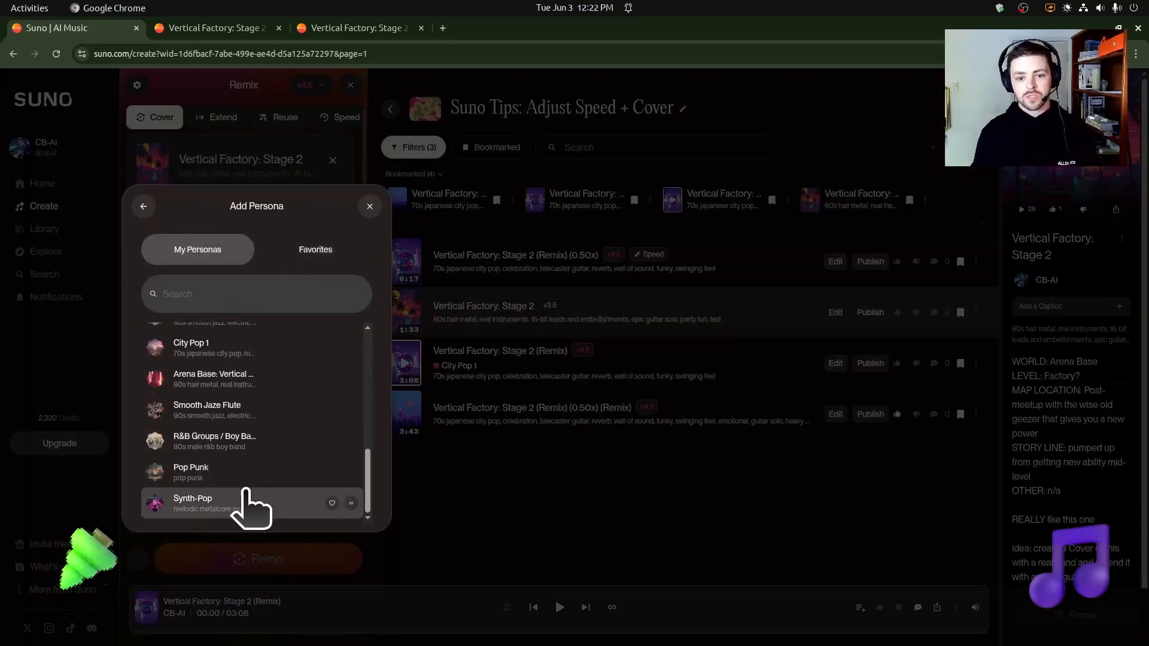
scroll(249, 503, up, 10)
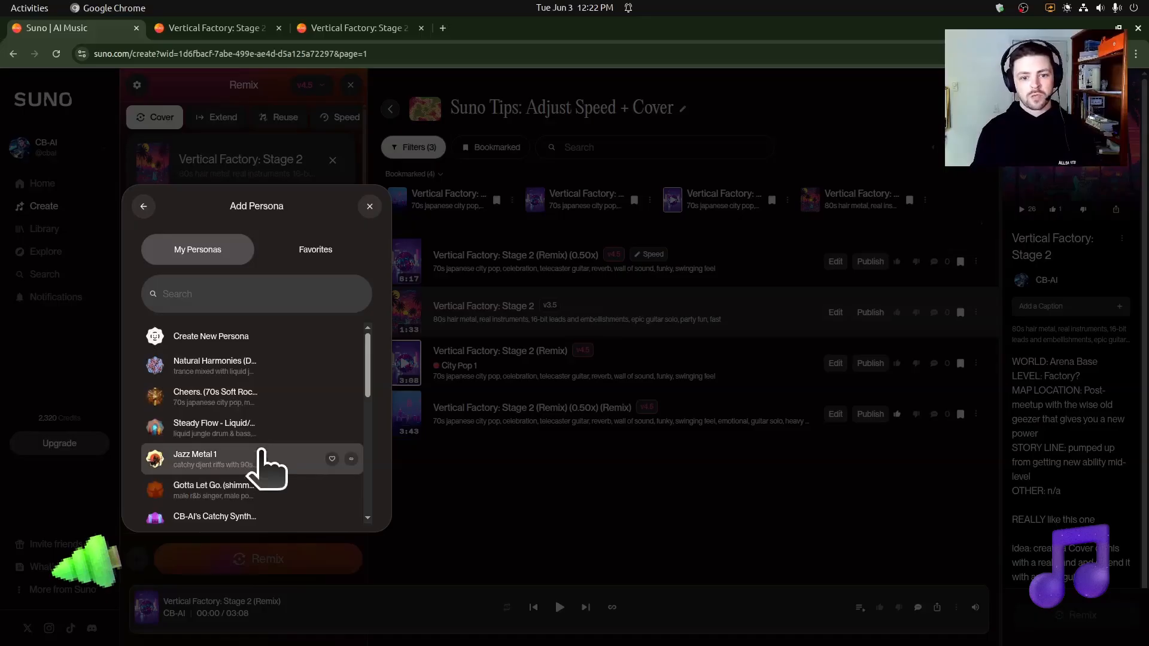
scroll(265, 398, down, 3)
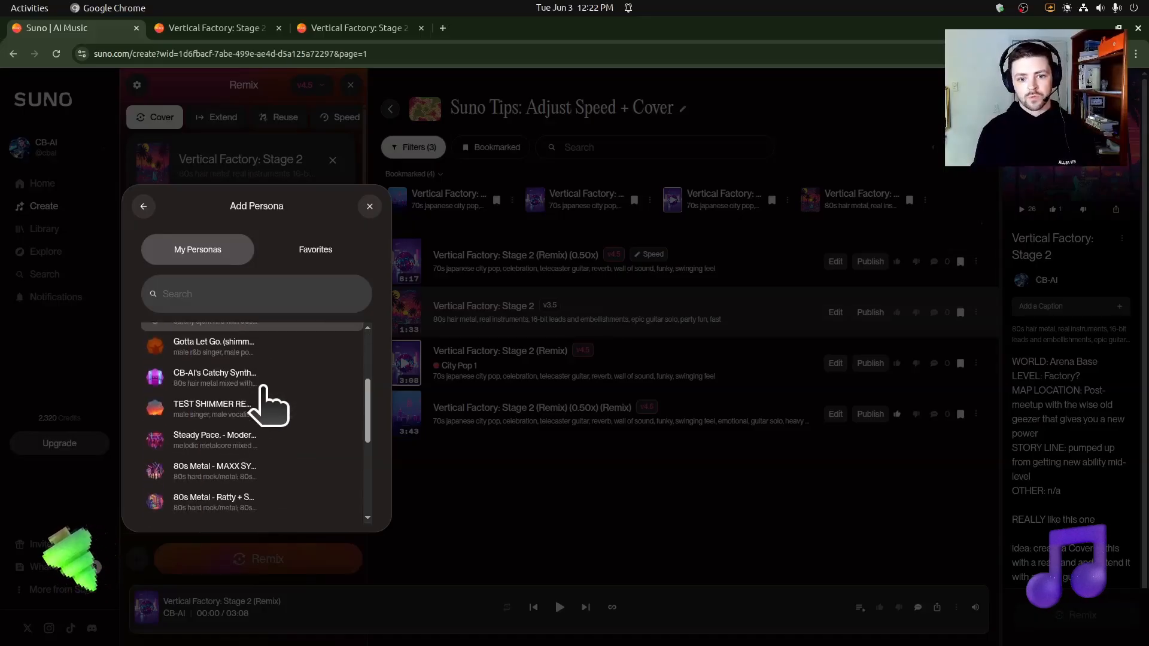
scroll(264, 394, down, 3)
scroll(254, 413, up, 2)
scroll(256, 443, up, 2)
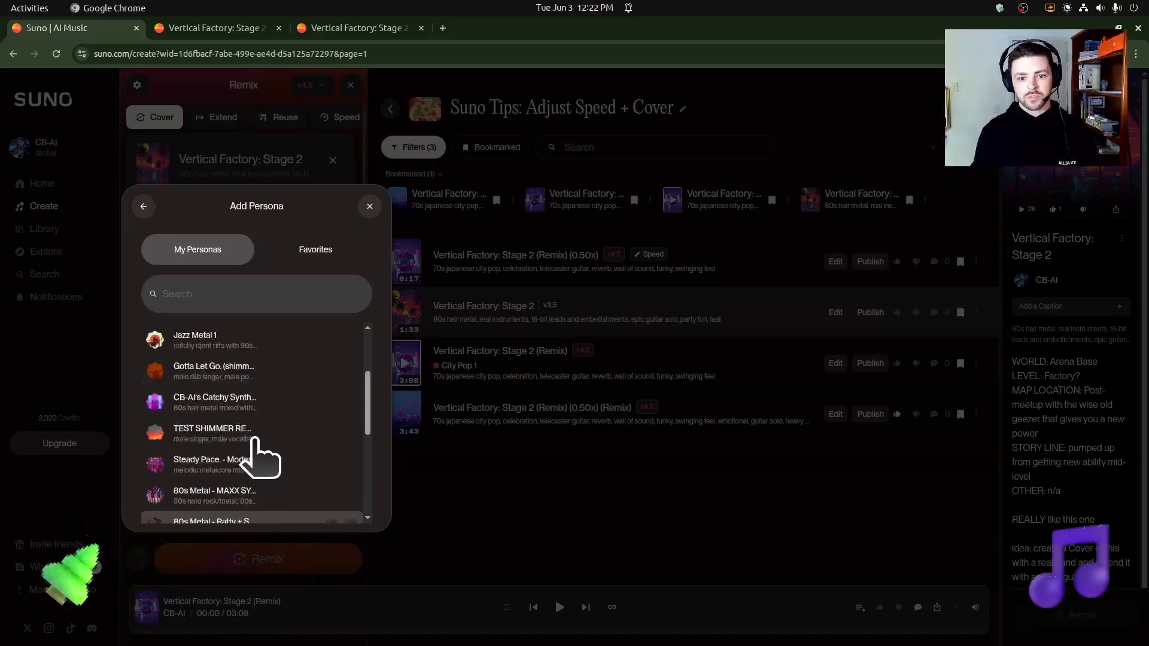
scroll(257, 454, down, 5)
click(283, 423)
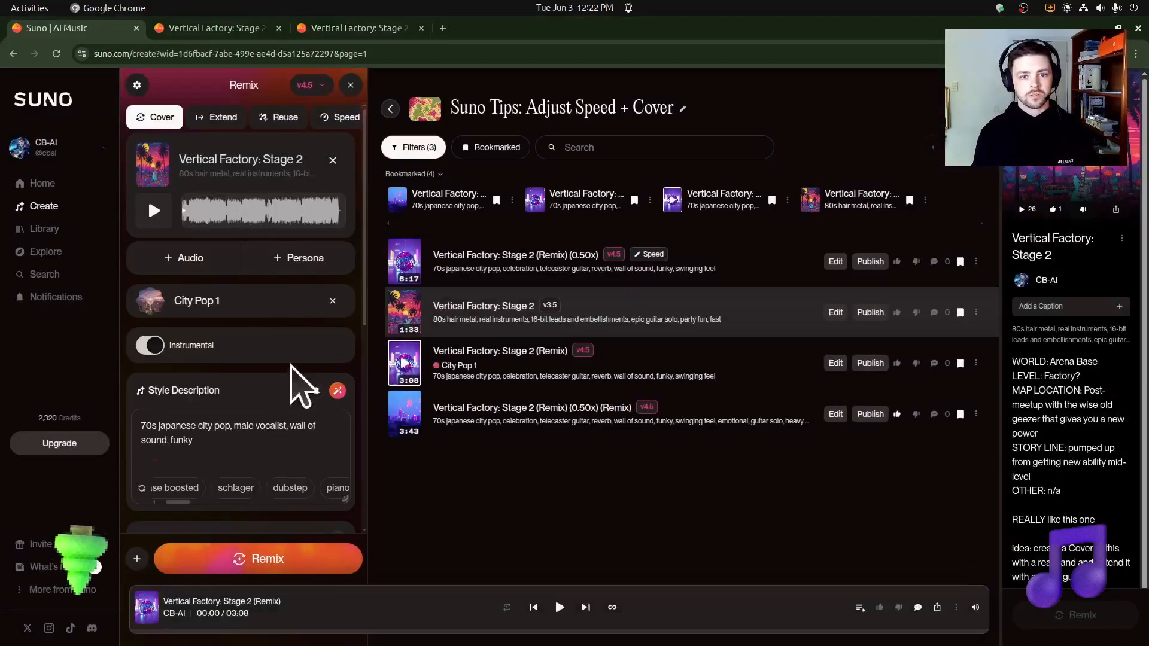
Step: Highlight the cover's style description and listen to the opening of the 3:08 "Vertical Factory: Stage 2 (Remix)"
triple_click(158, 423)
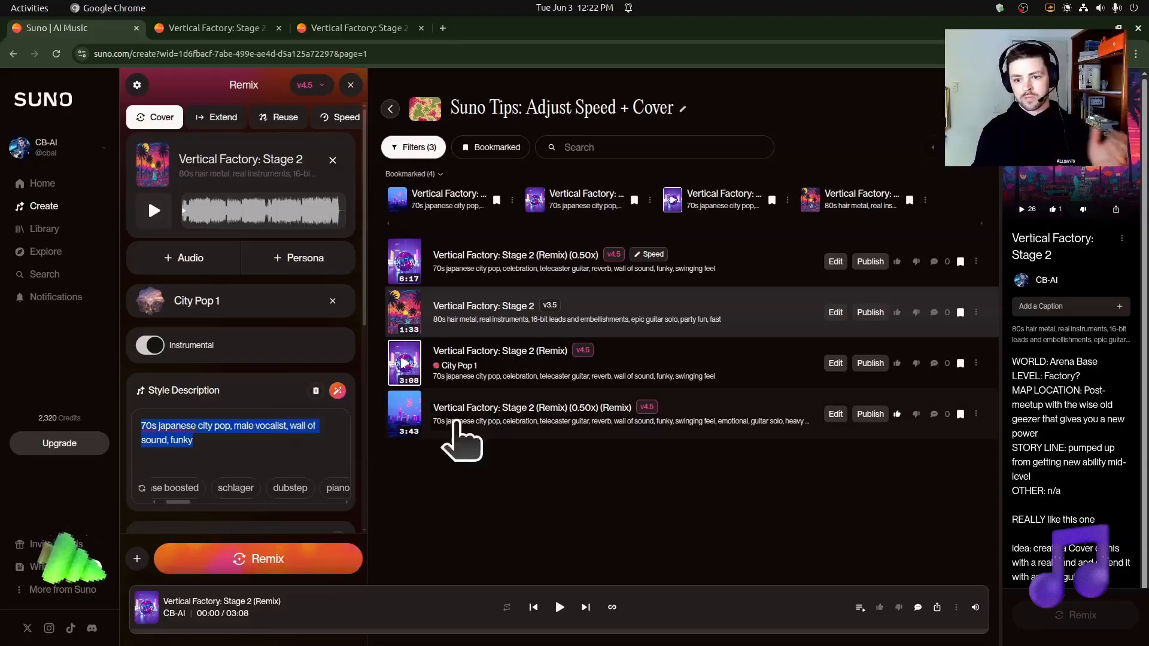
click(404, 365)
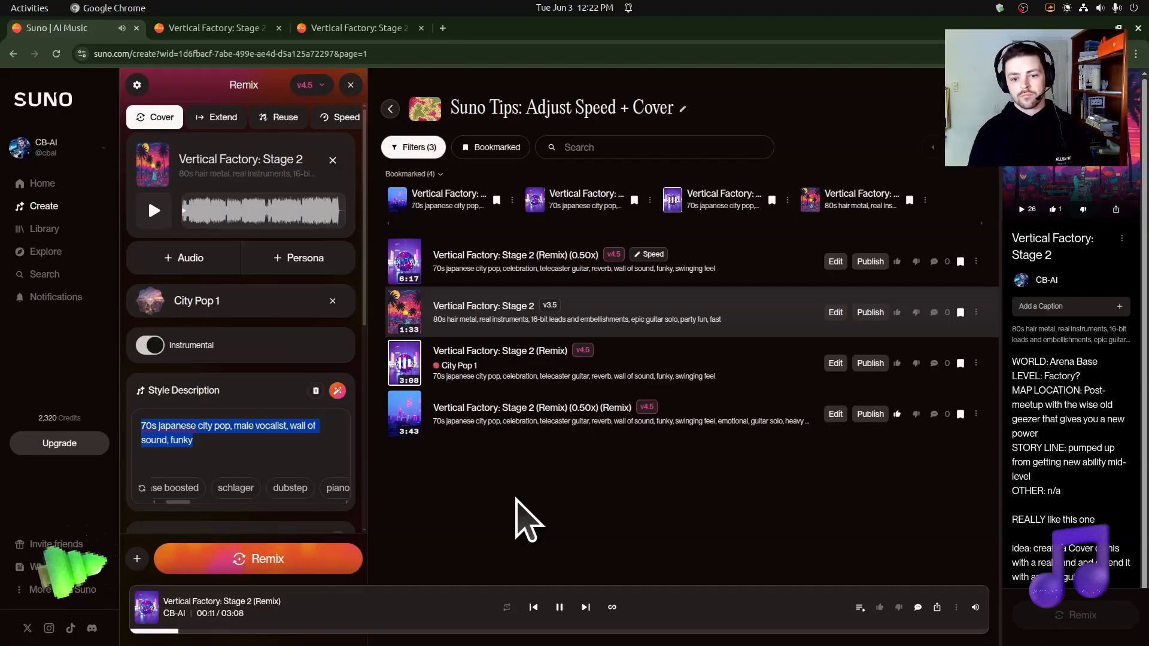
click(559, 607)
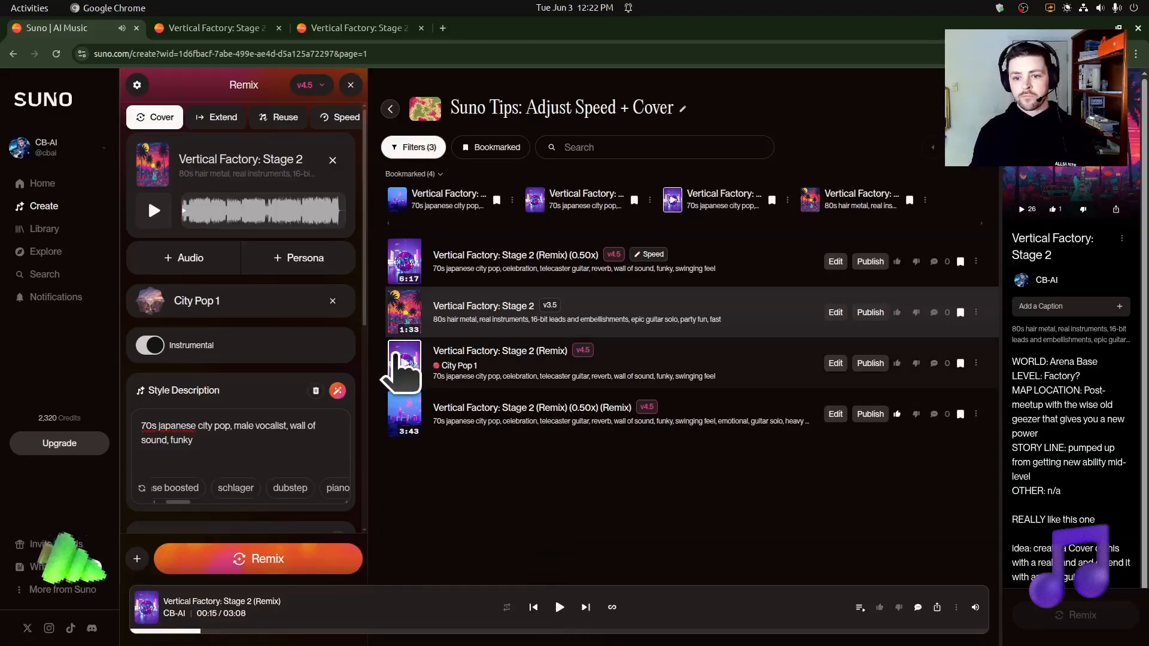
Step: Start a speed adjustment of "Vertical Factory: Stage 2 (Remix)" and set its speed to 0.75x
click(976, 363)
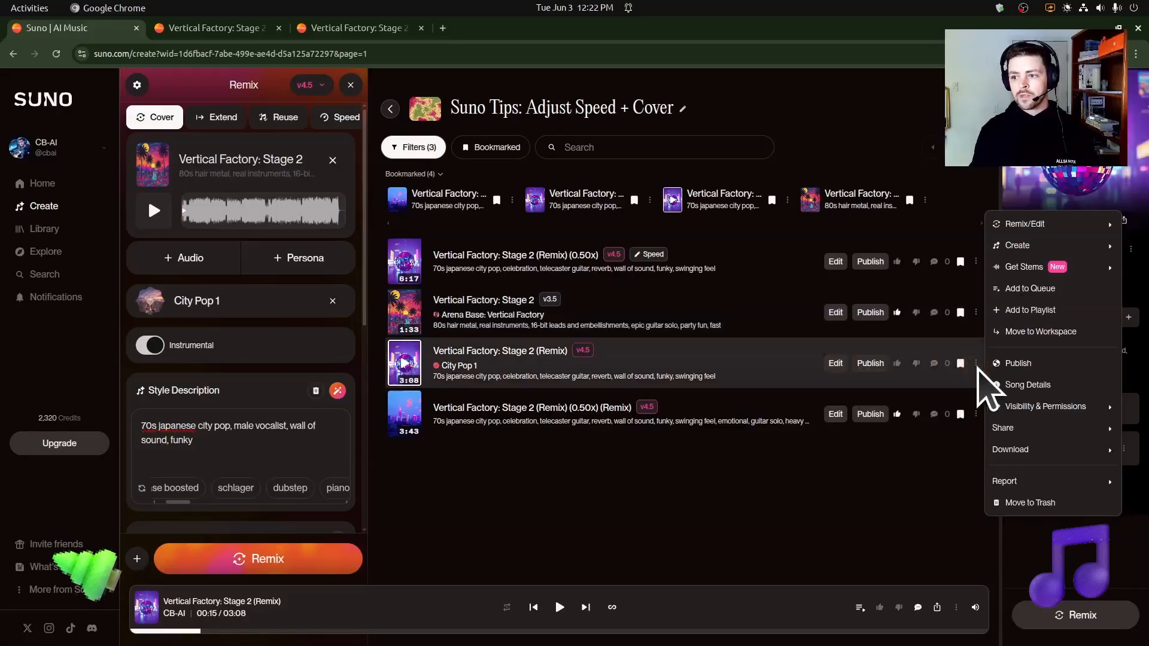
mouse_move(1017, 225)
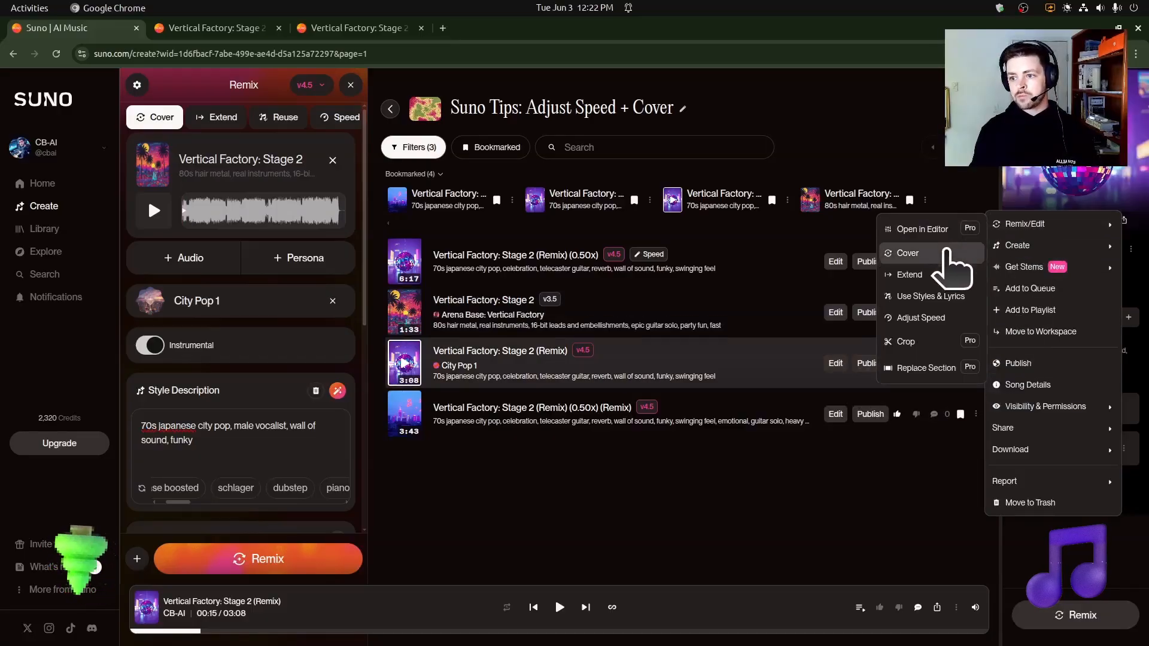
click(952, 318)
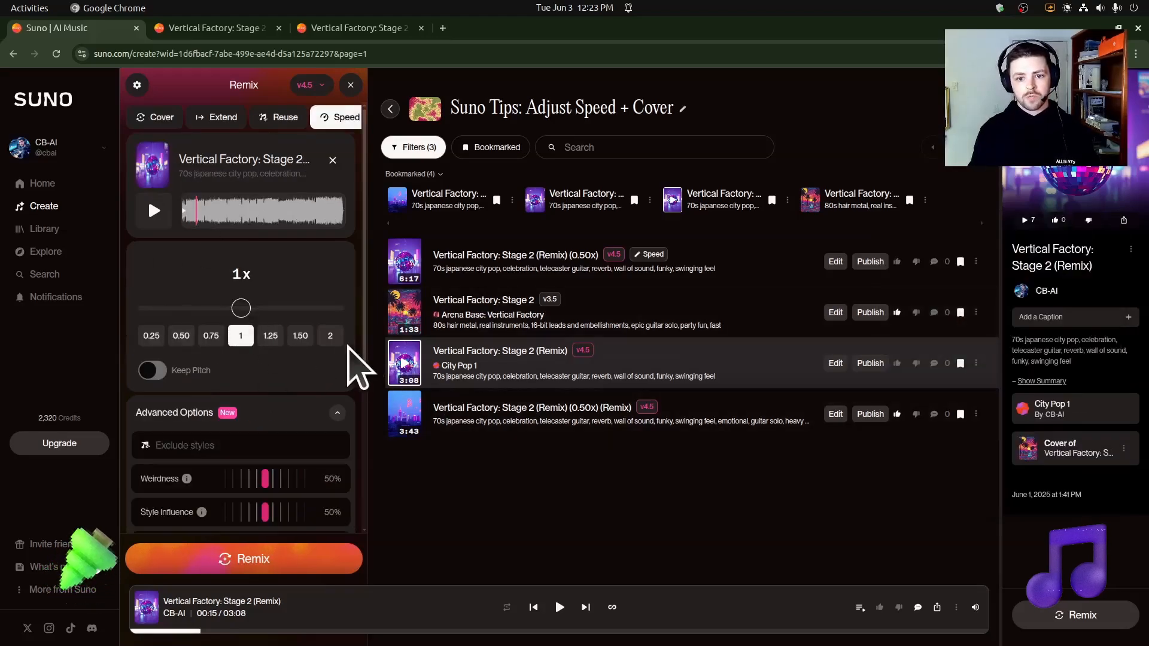
click(211, 335)
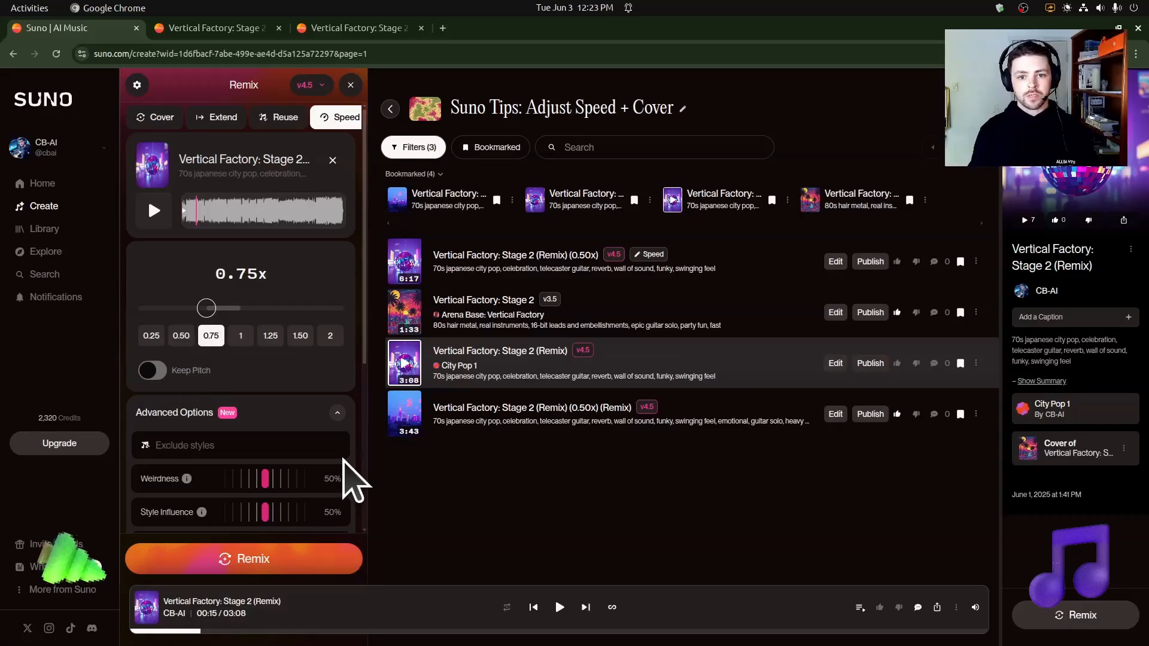
scroll(277, 406, down, 5)
scroll(249, 341, up, 5)
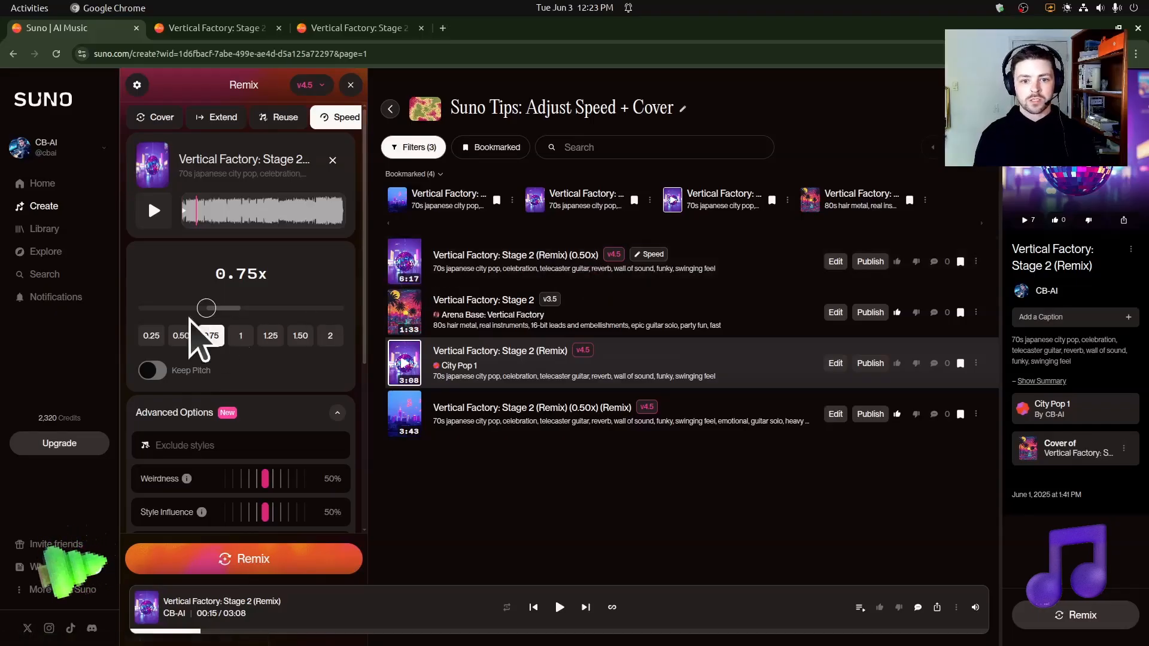
Step: Set the speed adjustment to 0.50x and listen to the opening of the 6:17 "Vertical Factory: Stage 2 (Remix) (0.50x)"
click(181, 336)
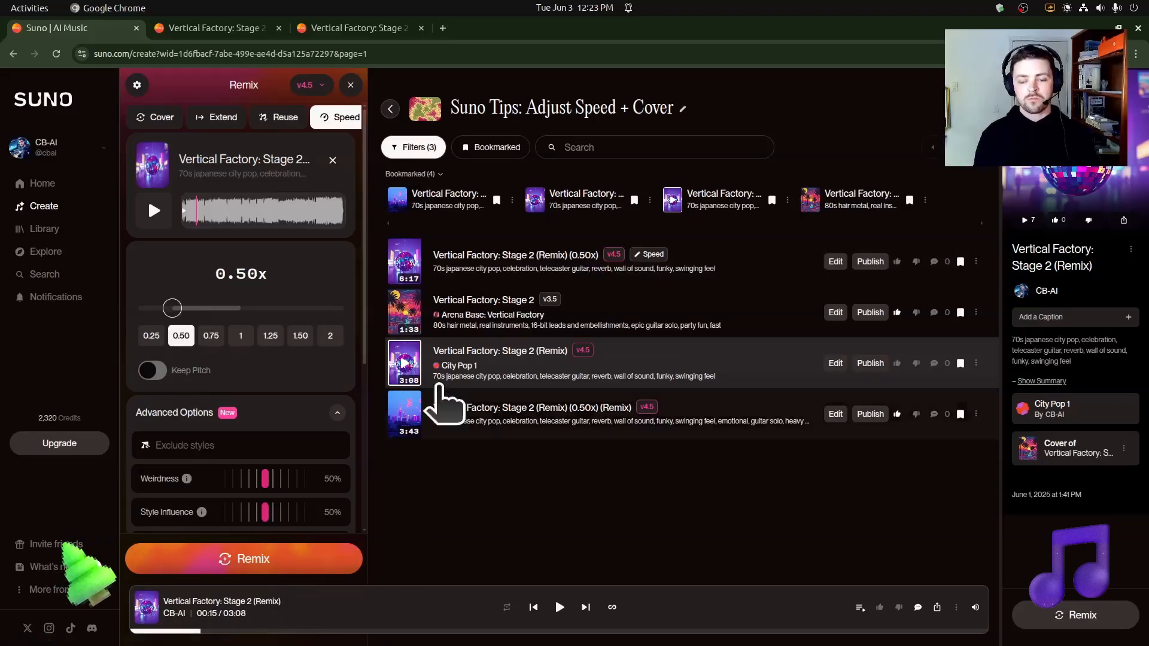
click(408, 262)
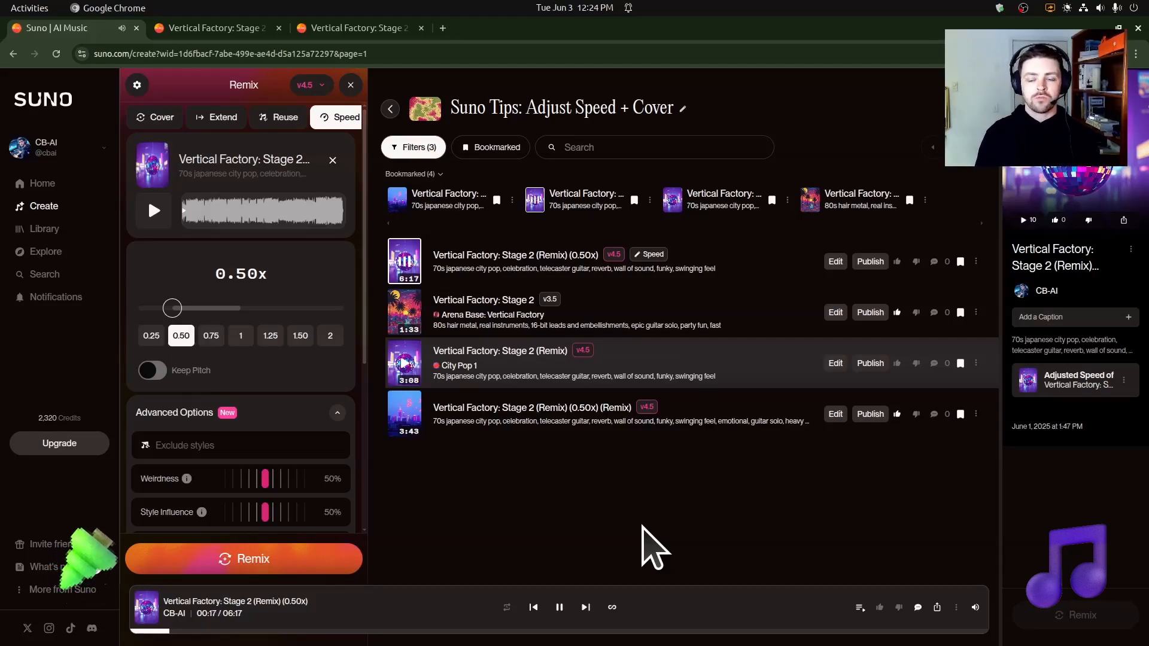
click(558, 608)
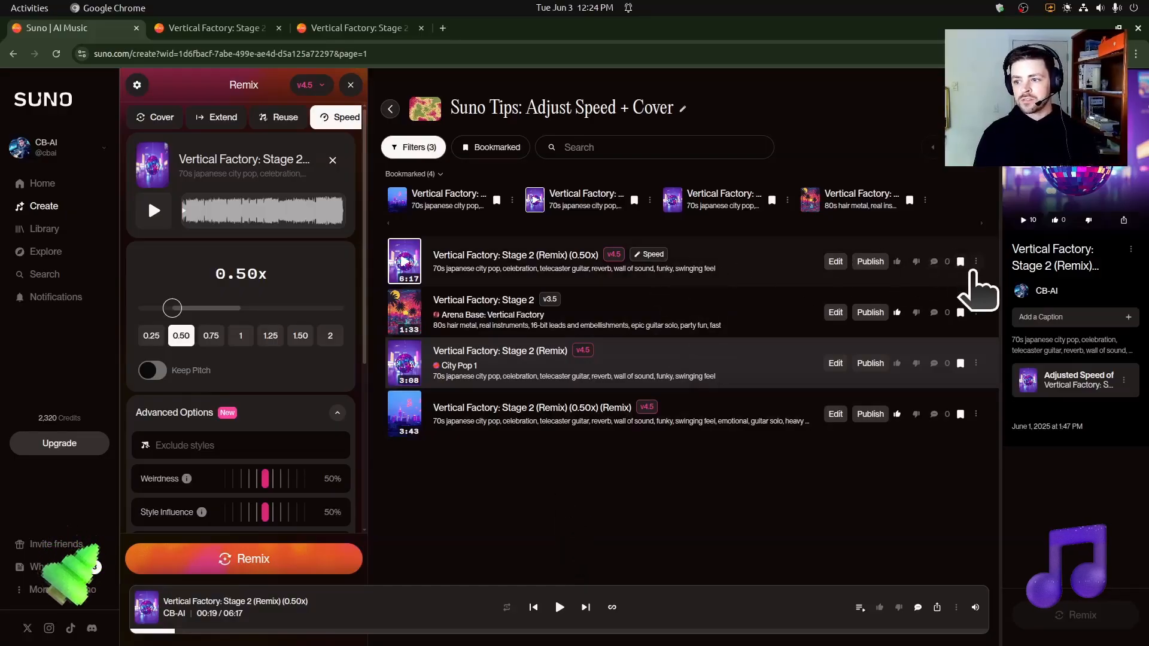
Step: Start a cover of the slowed "Vertical Factory: Stage 2 (Remix) (0.50x)"
click(976, 262)
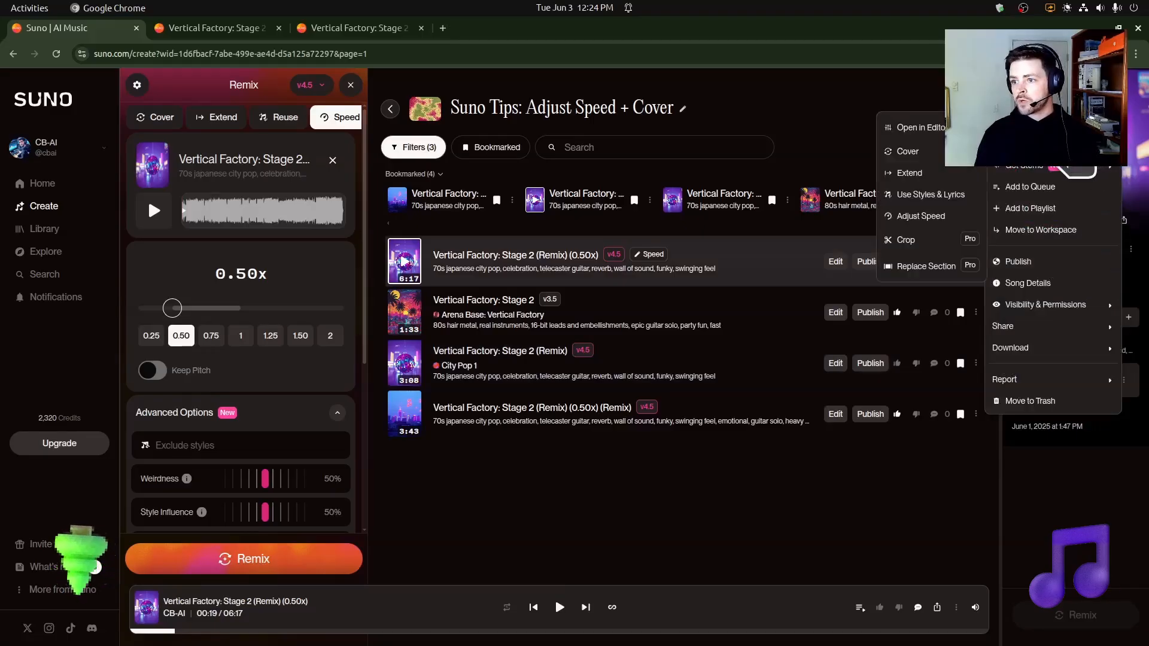
mouse_move(1029, 143)
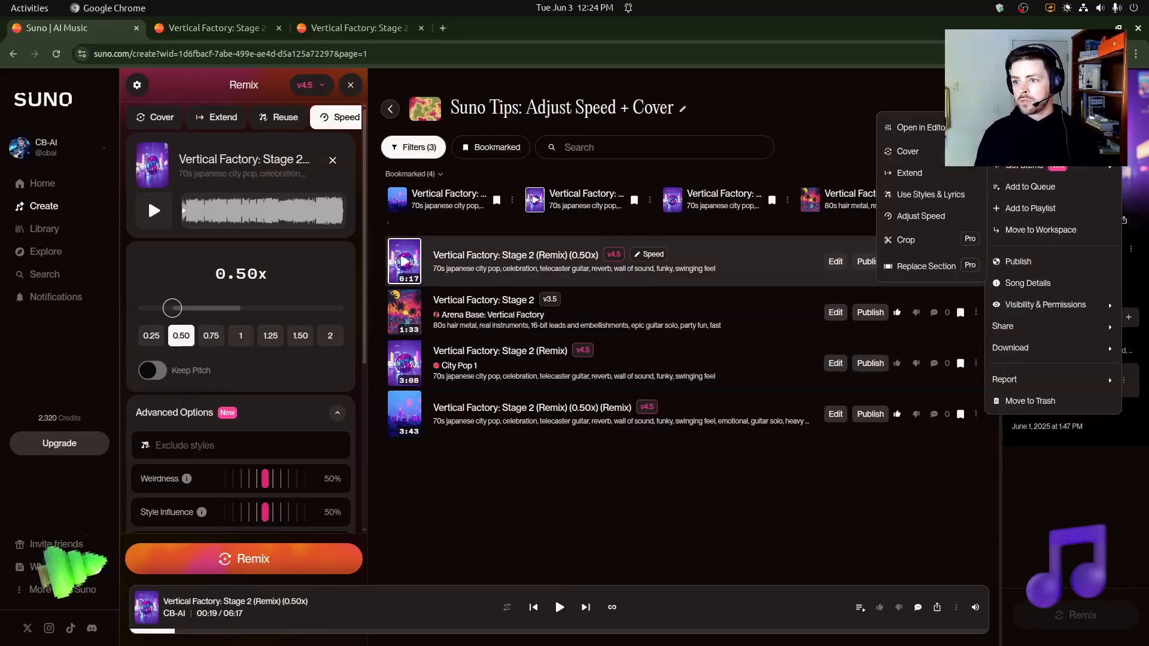
click(907, 151)
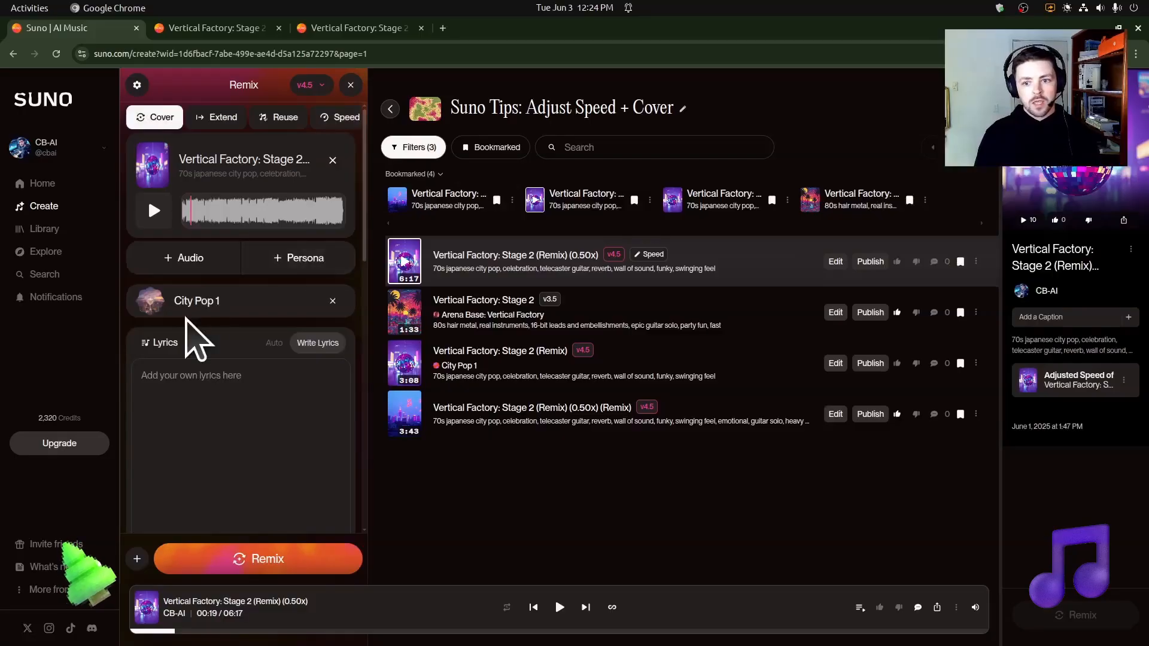
Step: Open the song page of "Vertical Factory: Stage 2 (Remix) (0.50x) (Remix)" separately and examine its full style description
middle_click(451, 203)
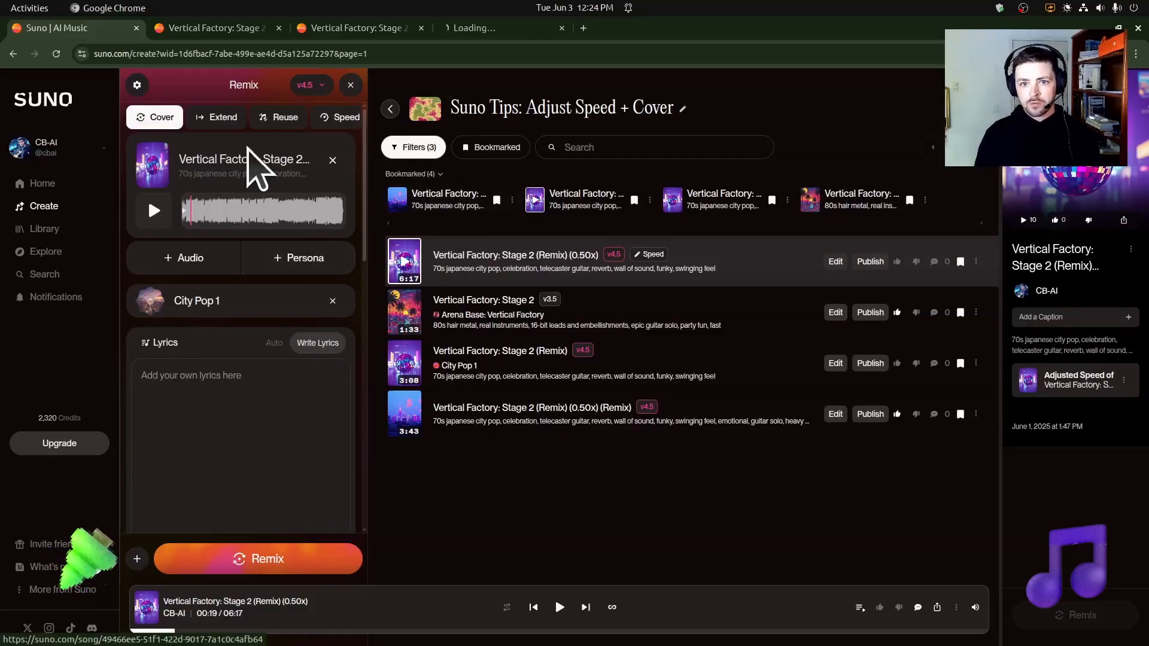
click(374, 30)
drag(374, 29, 235, 46)
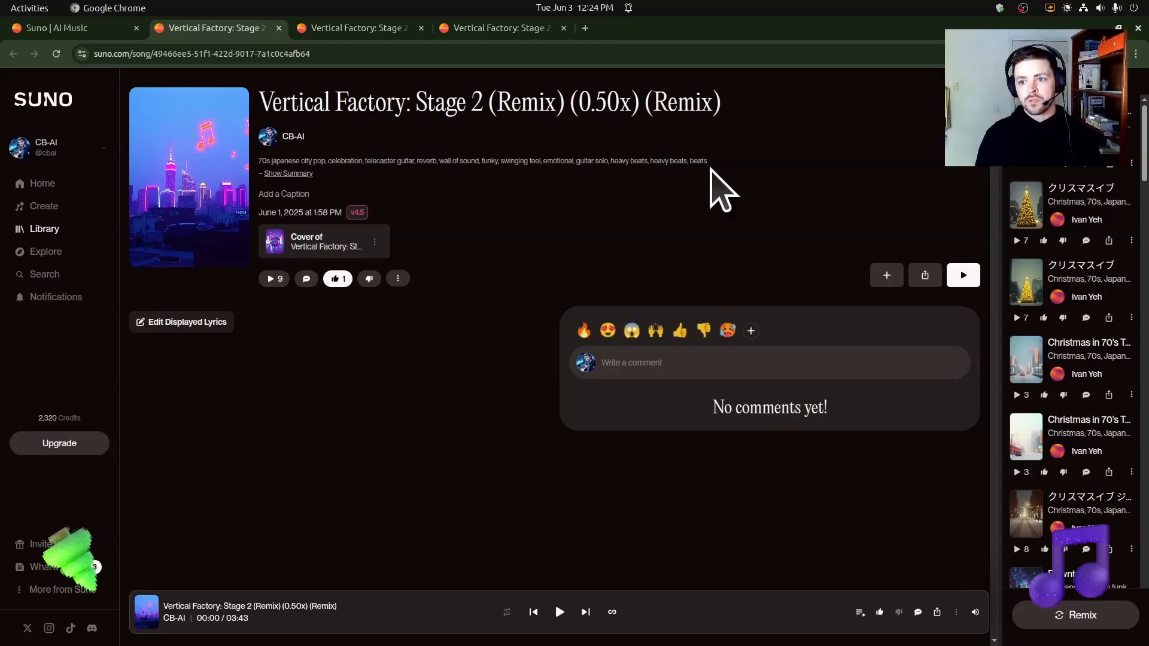
Step: Return to the song workspace and listen to the opening of the 3:43 "Vertical Factory: Stage 2 (Remix) (0.50x) (Remix)"
click(72, 28)
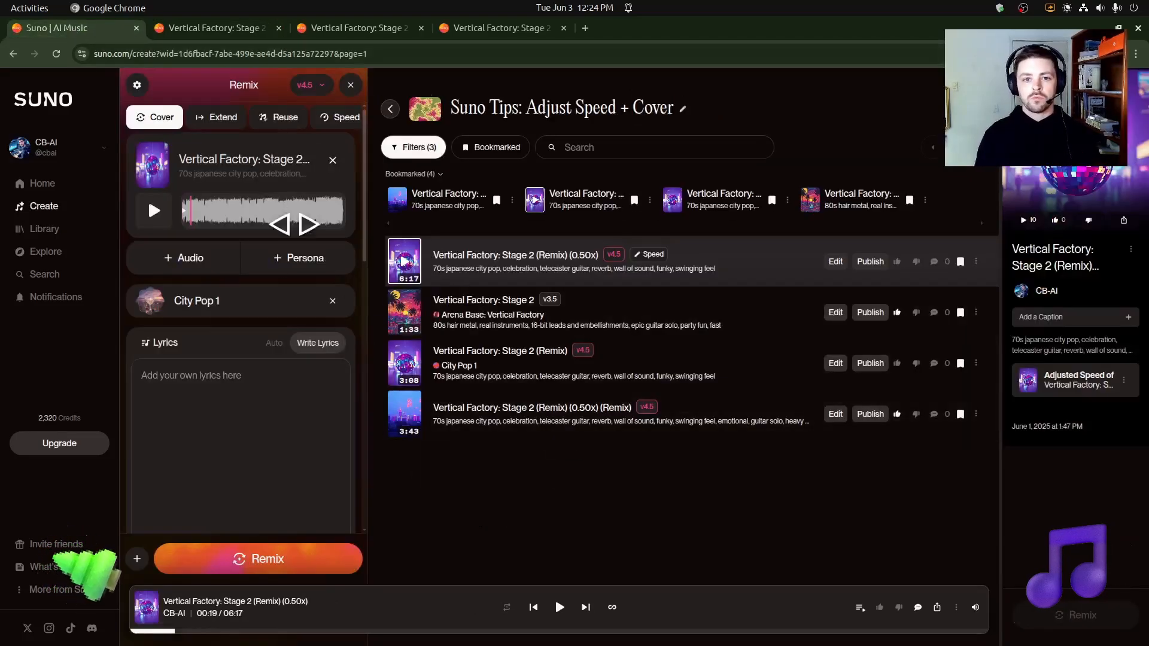
click(399, 200)
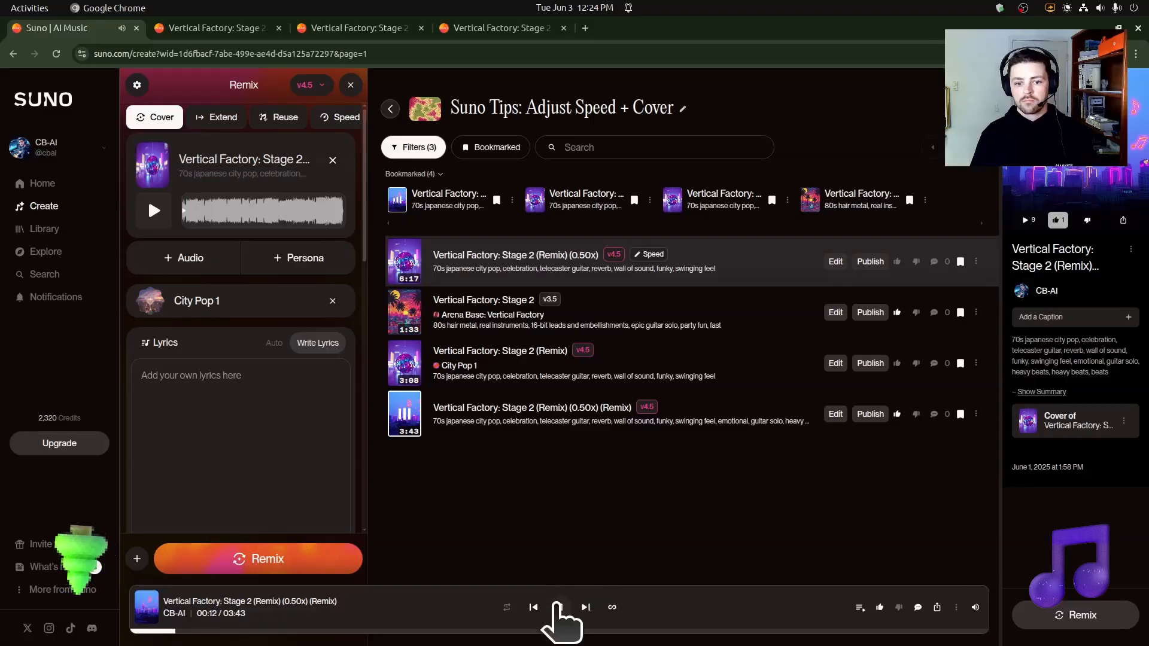
click(557, 606)
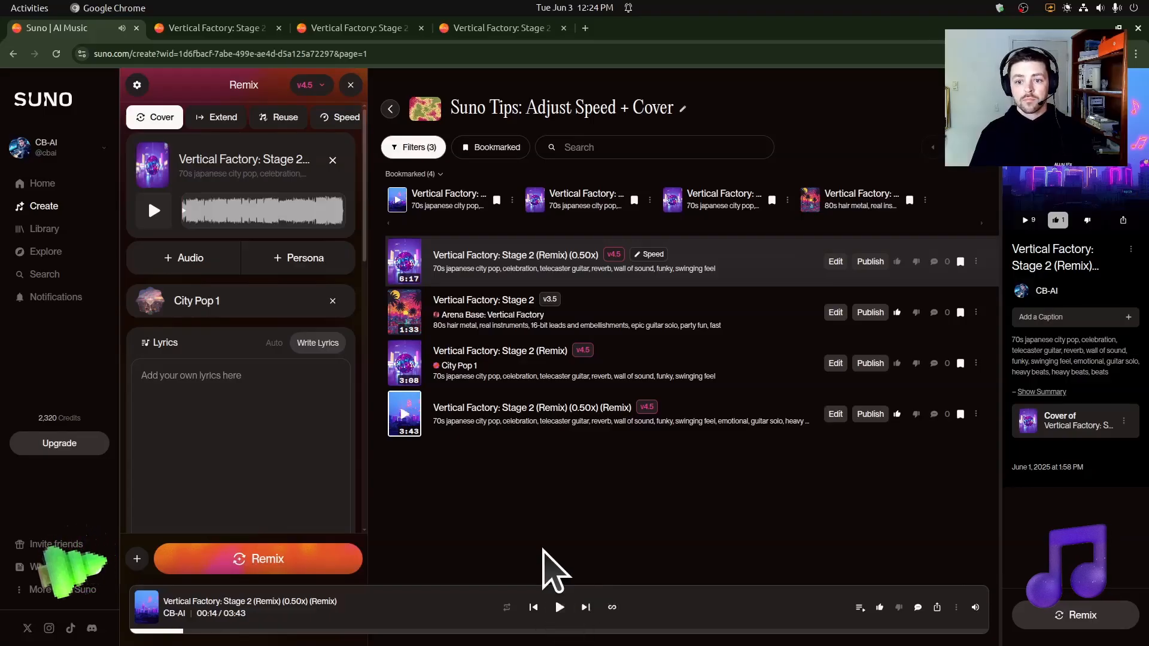